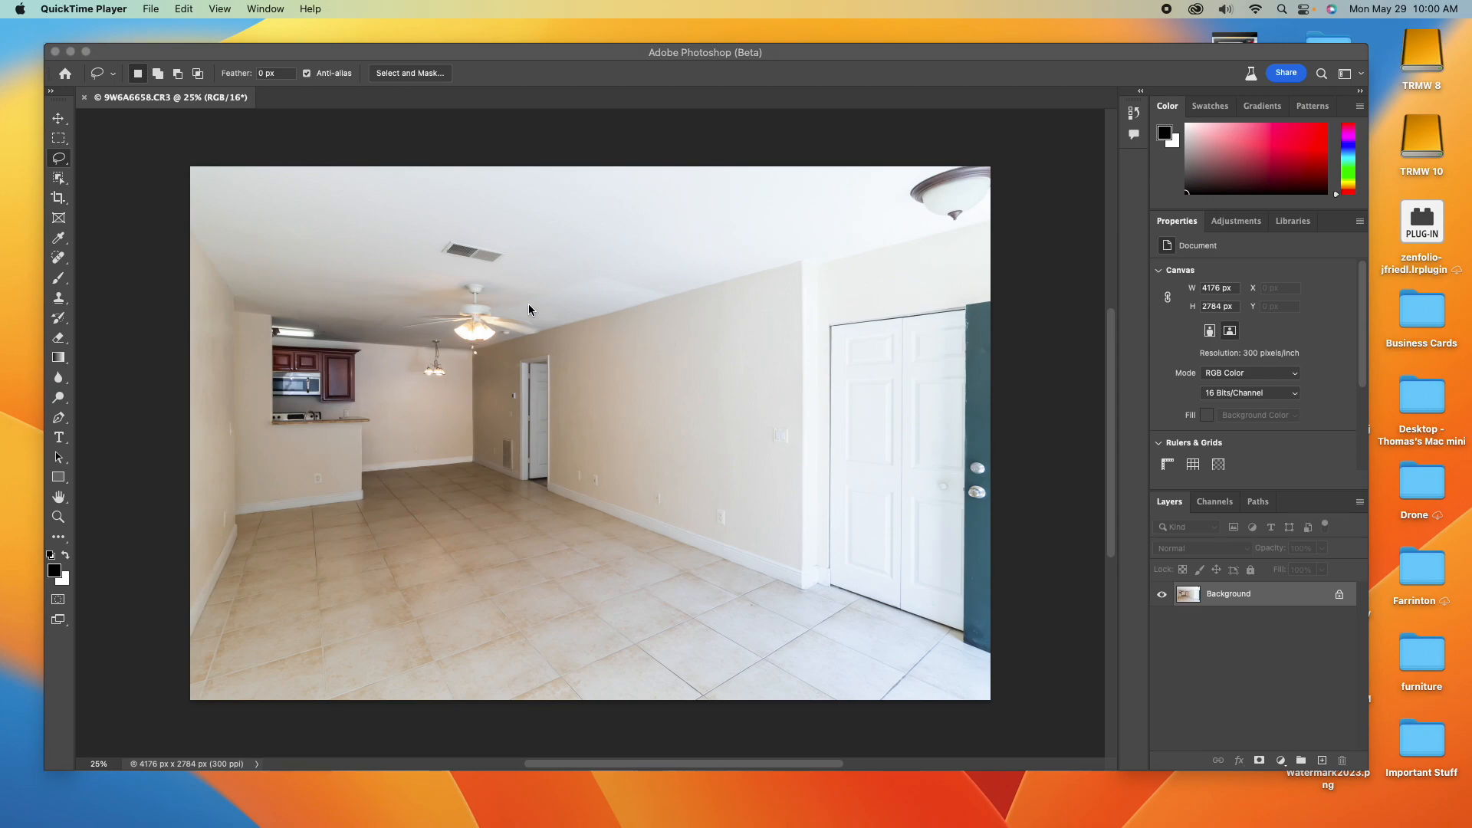
- Lasso an oval area on the long blank wall and fill it generatively with the prompt "Flat screen tv"
left_click(316, 239)
mouse_move(648, 338)
left_mouse_down()
mouse_move(566, 357)
mouse_move(554, 417)
mouse_move(627, 481)
mouse_move(727, 463)
mouse_move(742, 375)
left_mouse_up()
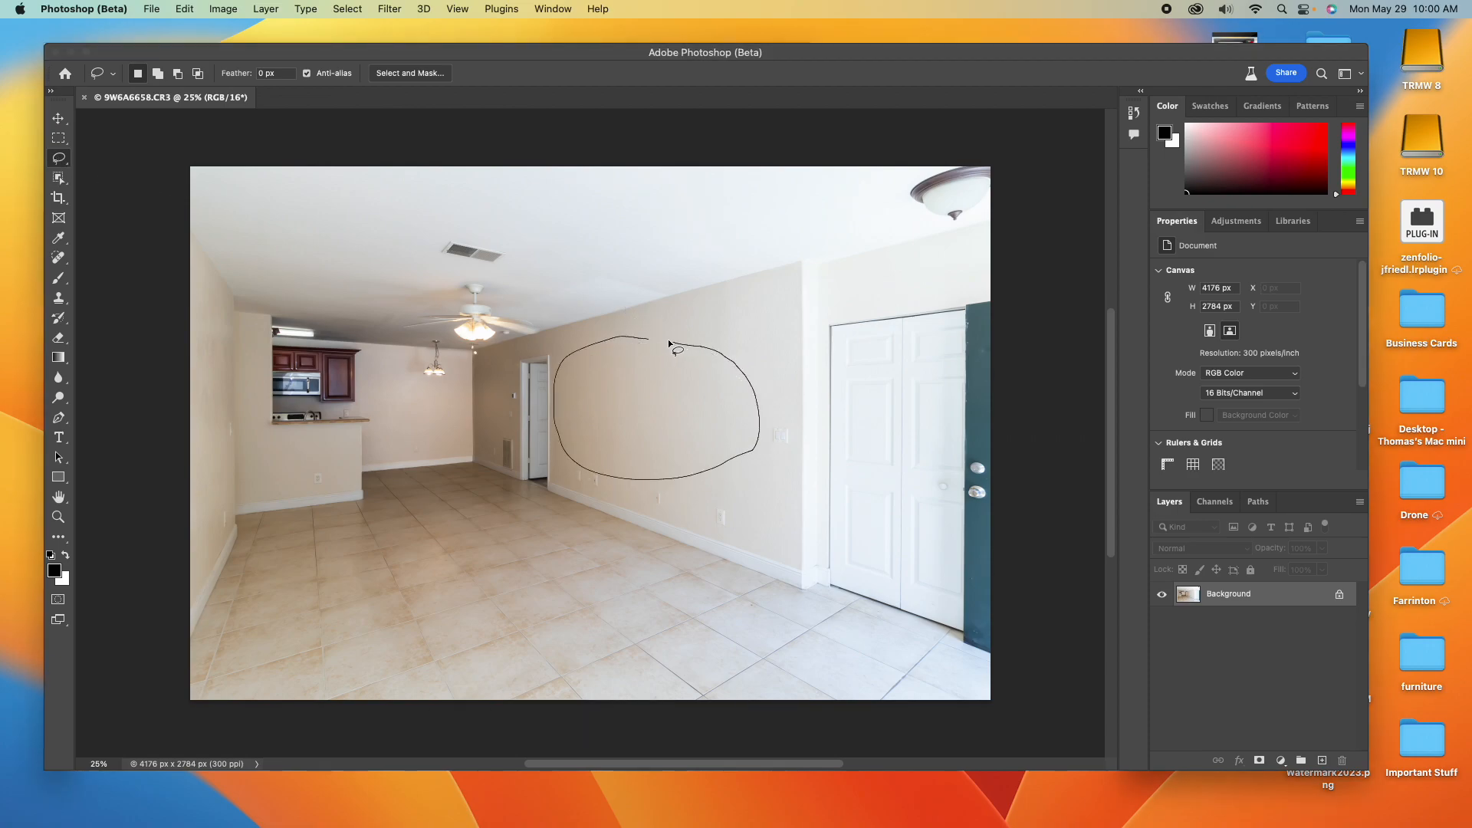
left_click_drag(670, 343, 643, 342)
left_click(545, 500)
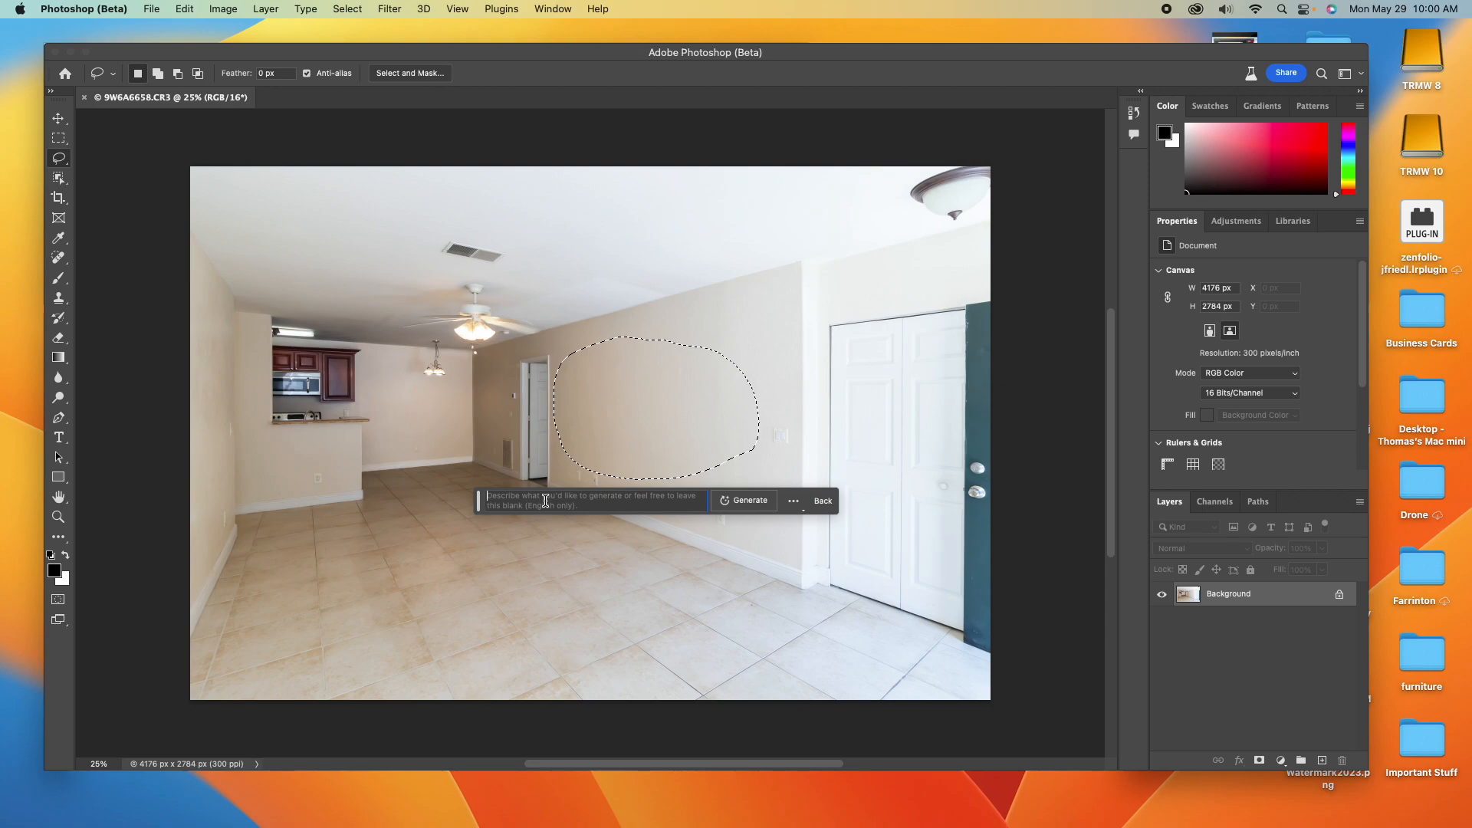
type("Flat screen t")
key("Return")
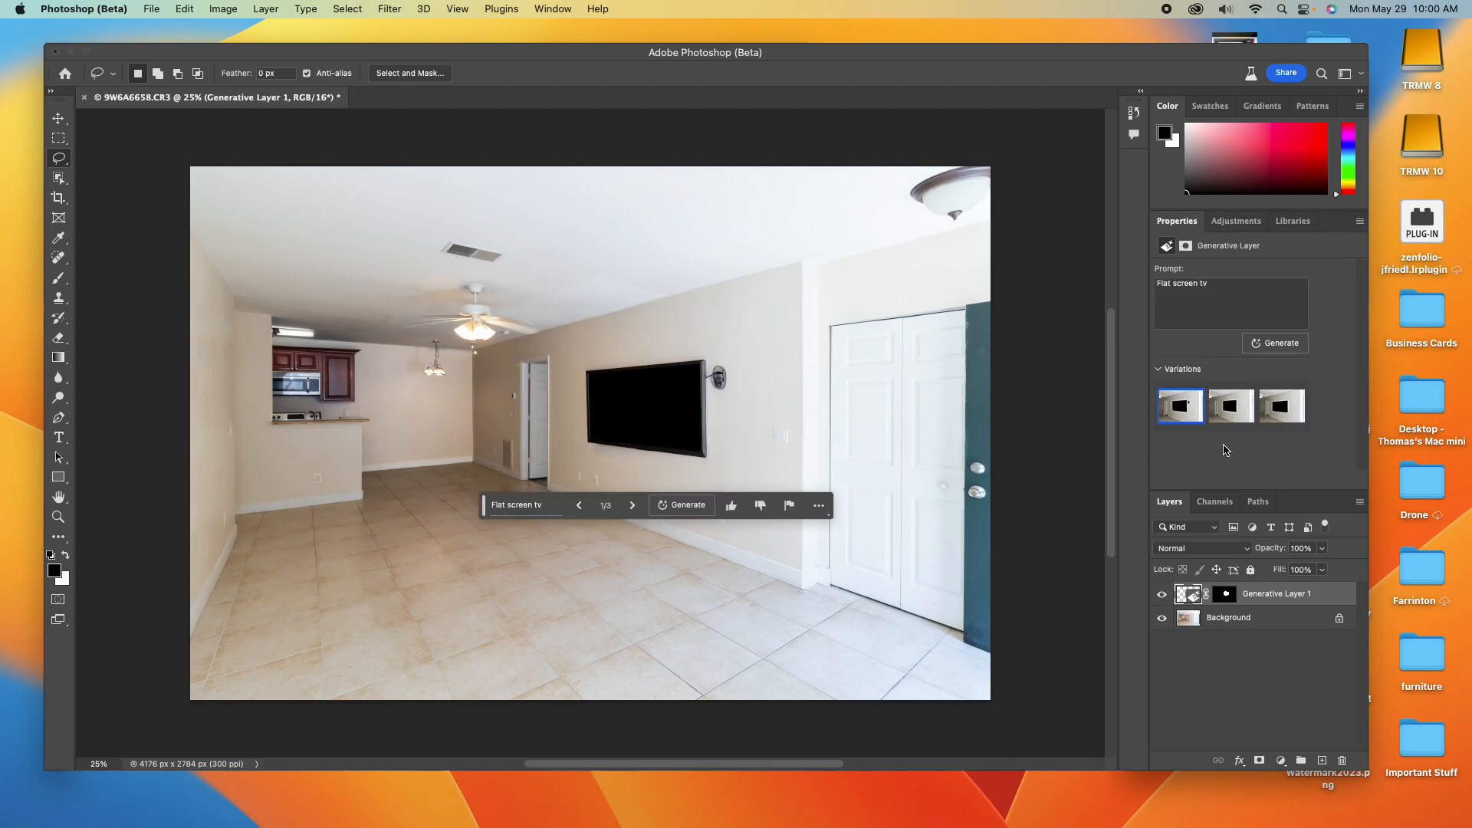
- Compare the three generated TV variations and keep the first one
left_click(1229, 421)
left_click(1280, 418)
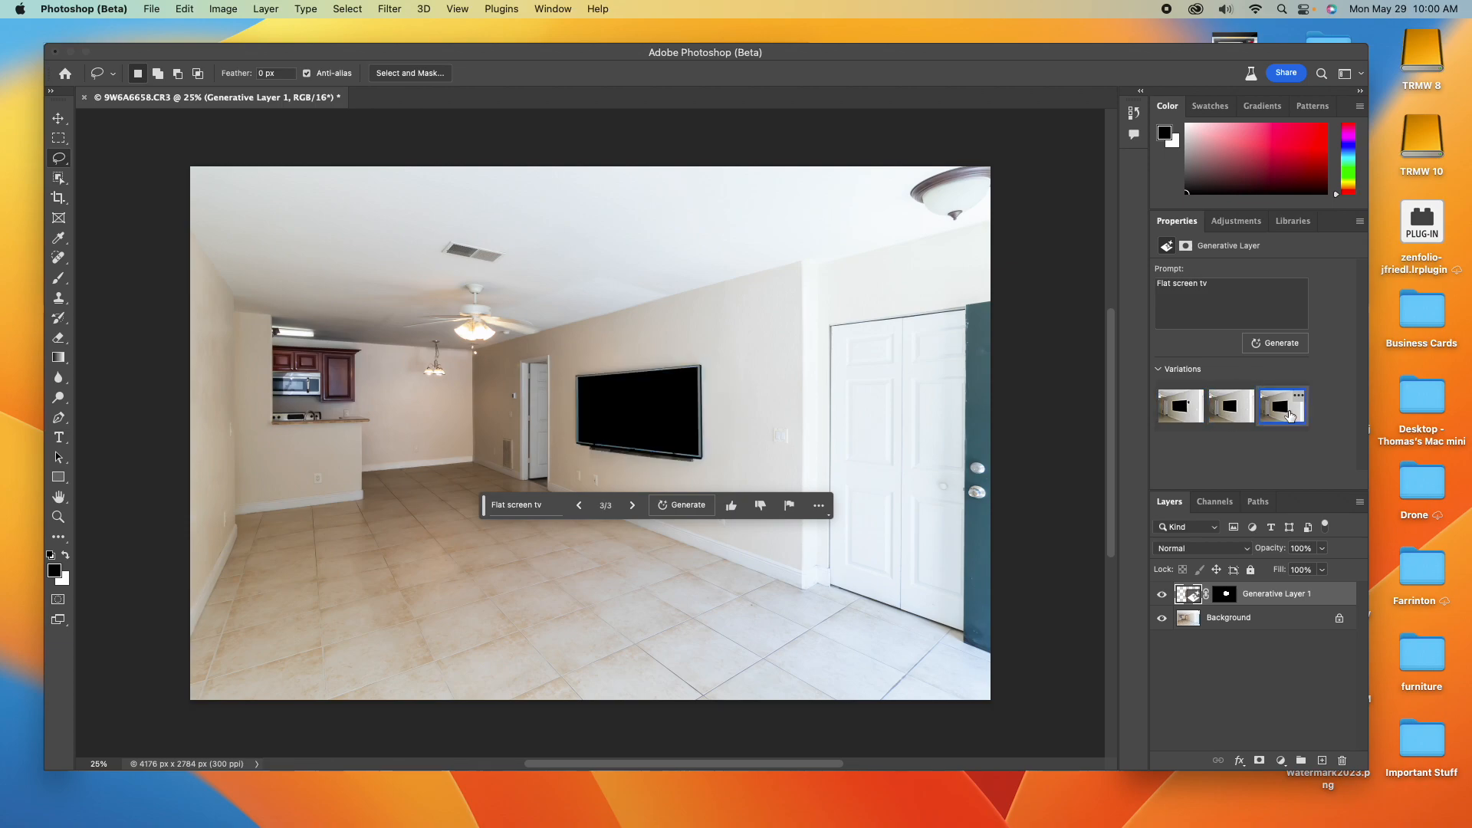
left_click(1185, 412)
left_click(1287, 404)
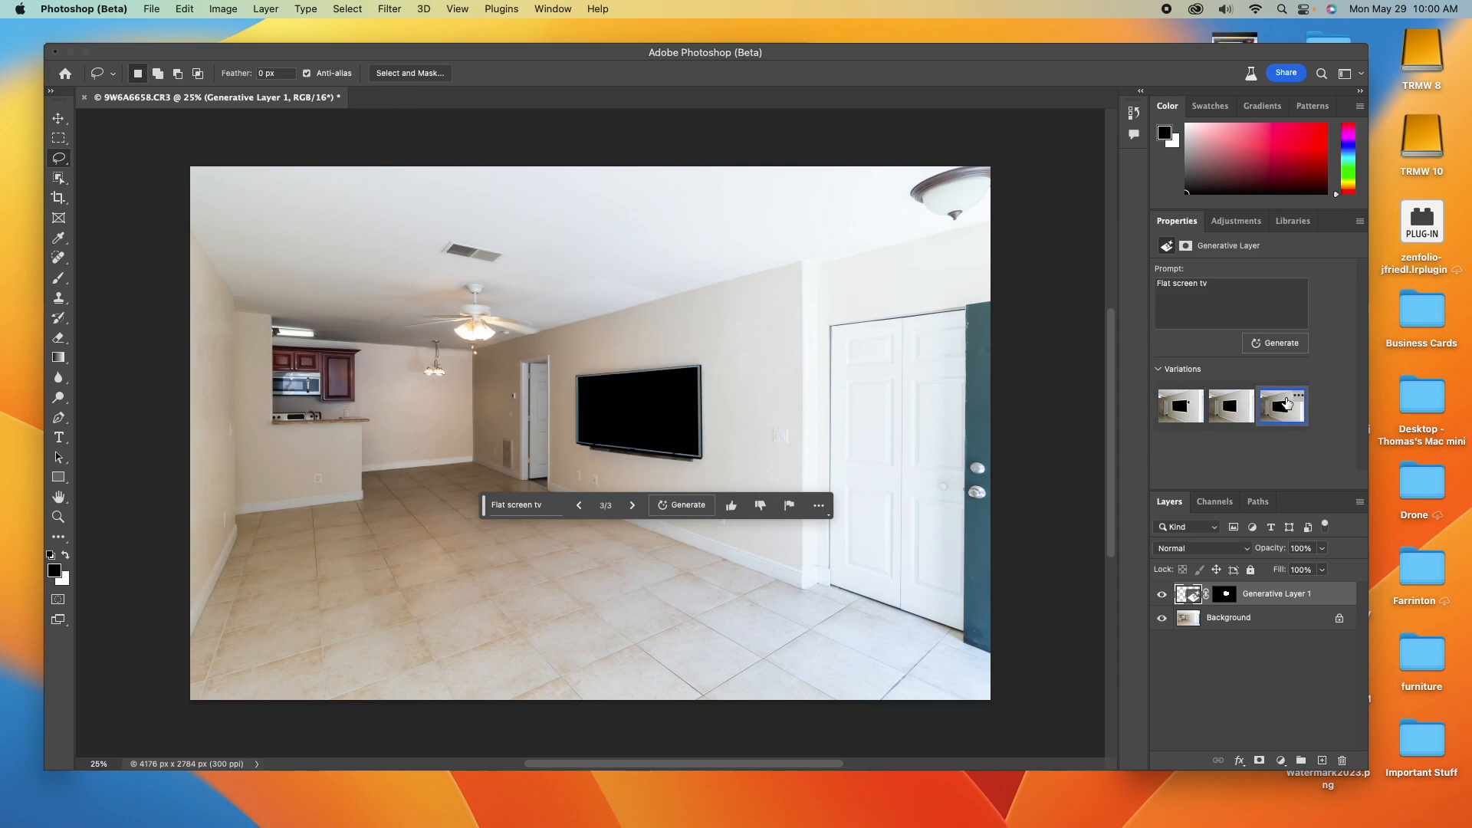
left_click(1185, 414)
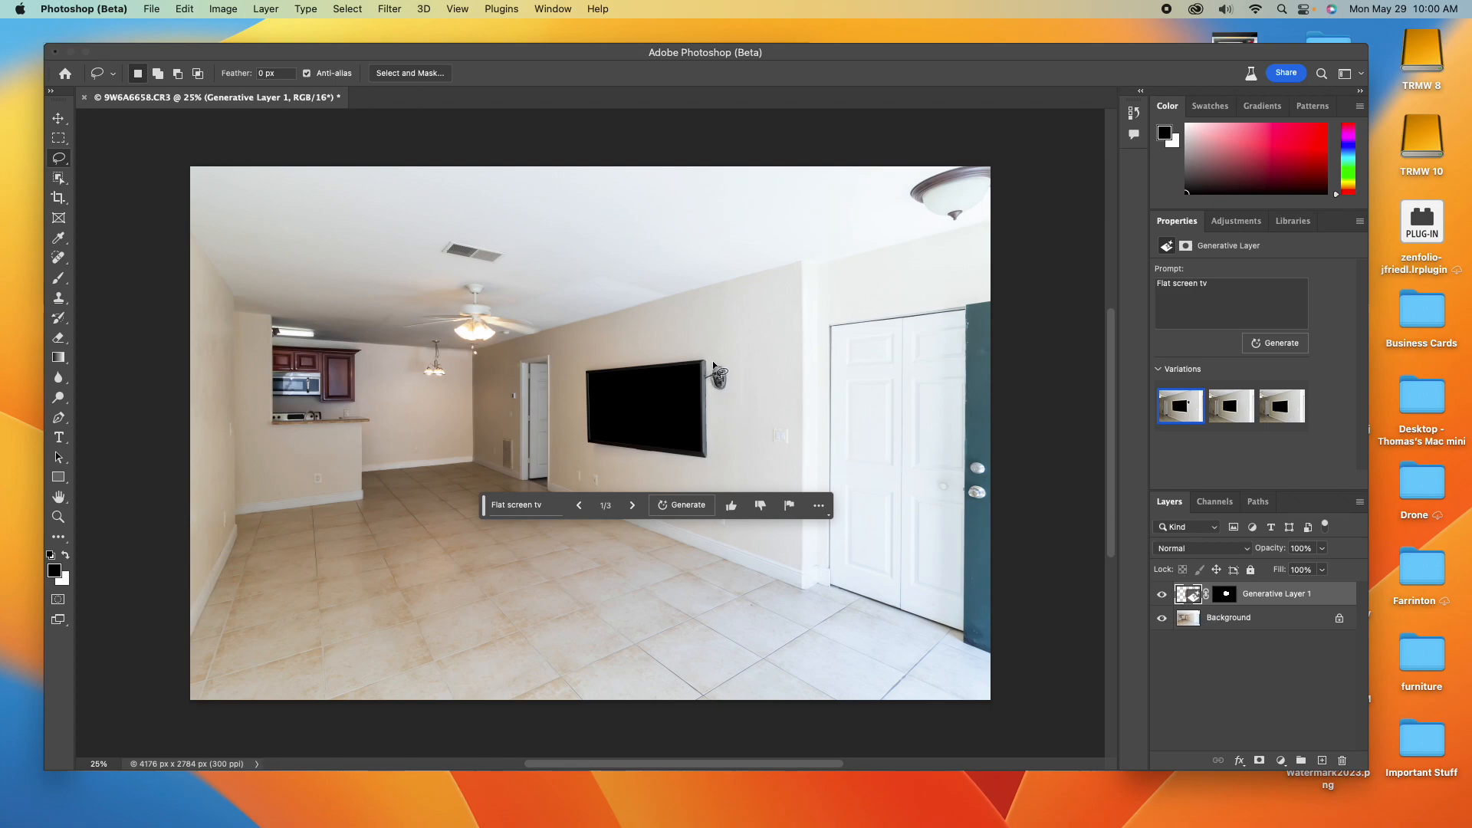
- Paint black on the TV layer's mask to hide the stray fixture beside the TV
left_click(1226, 595)
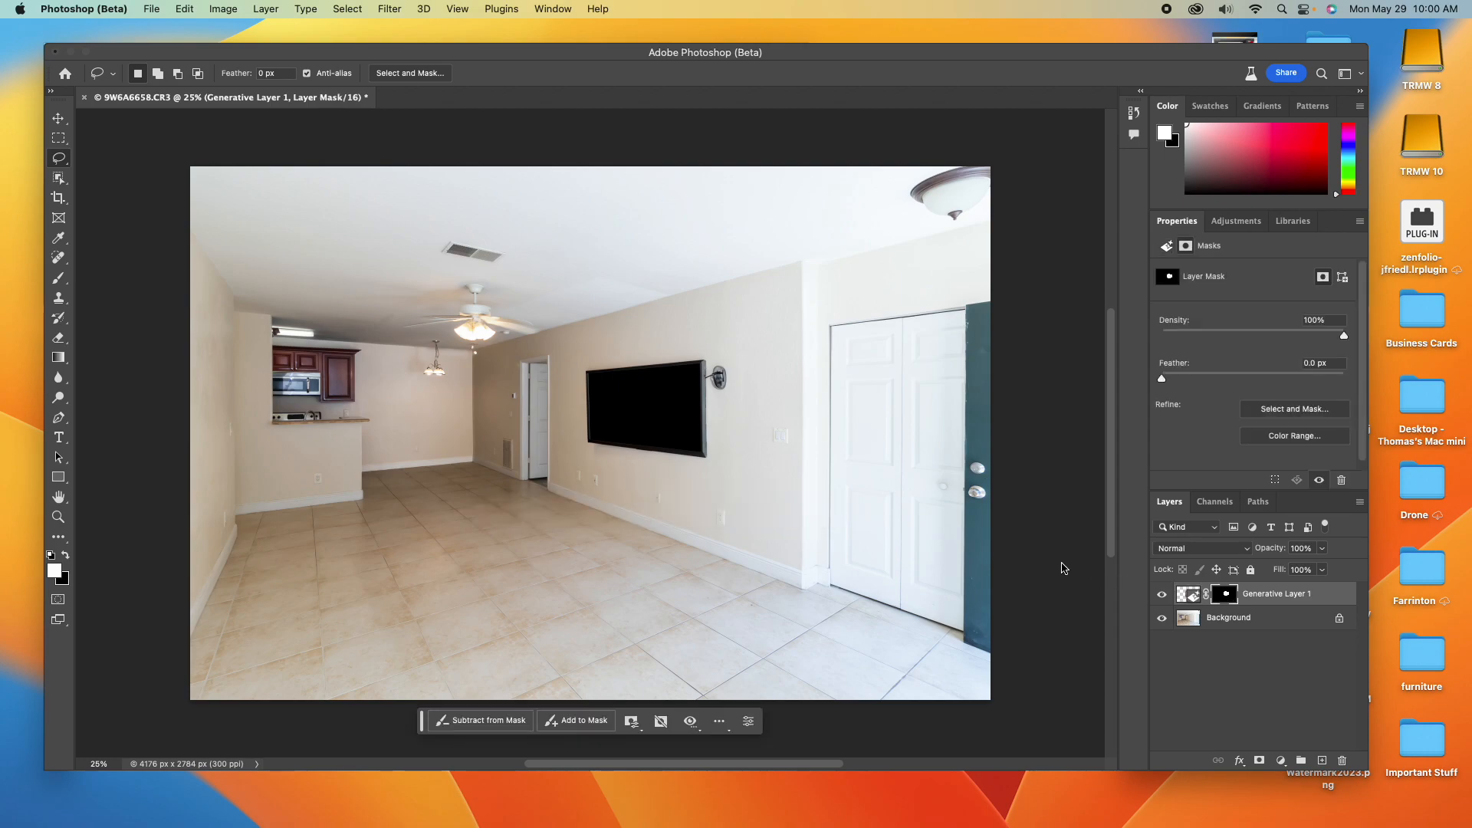
key("b")
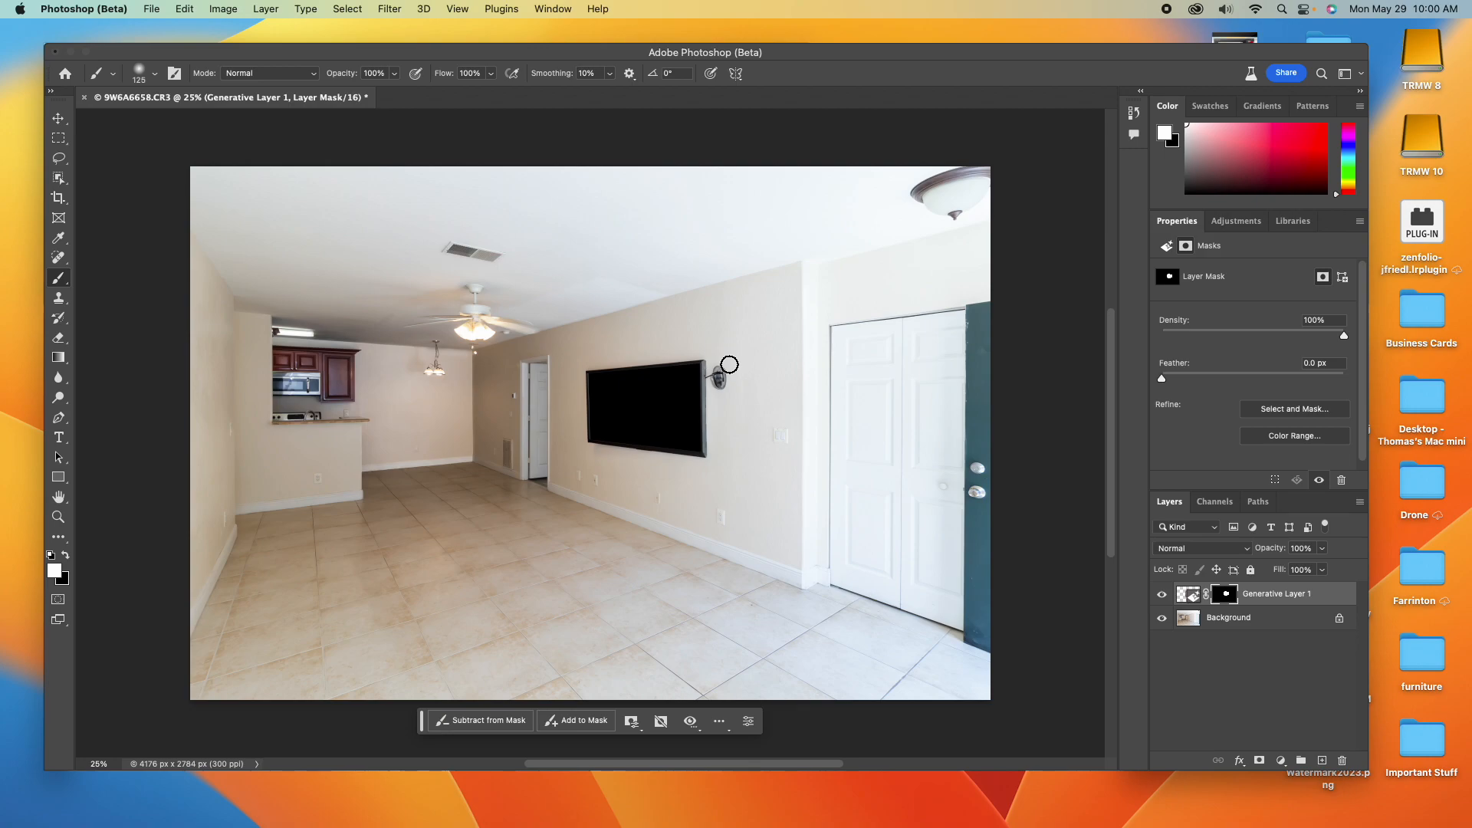
key("x")
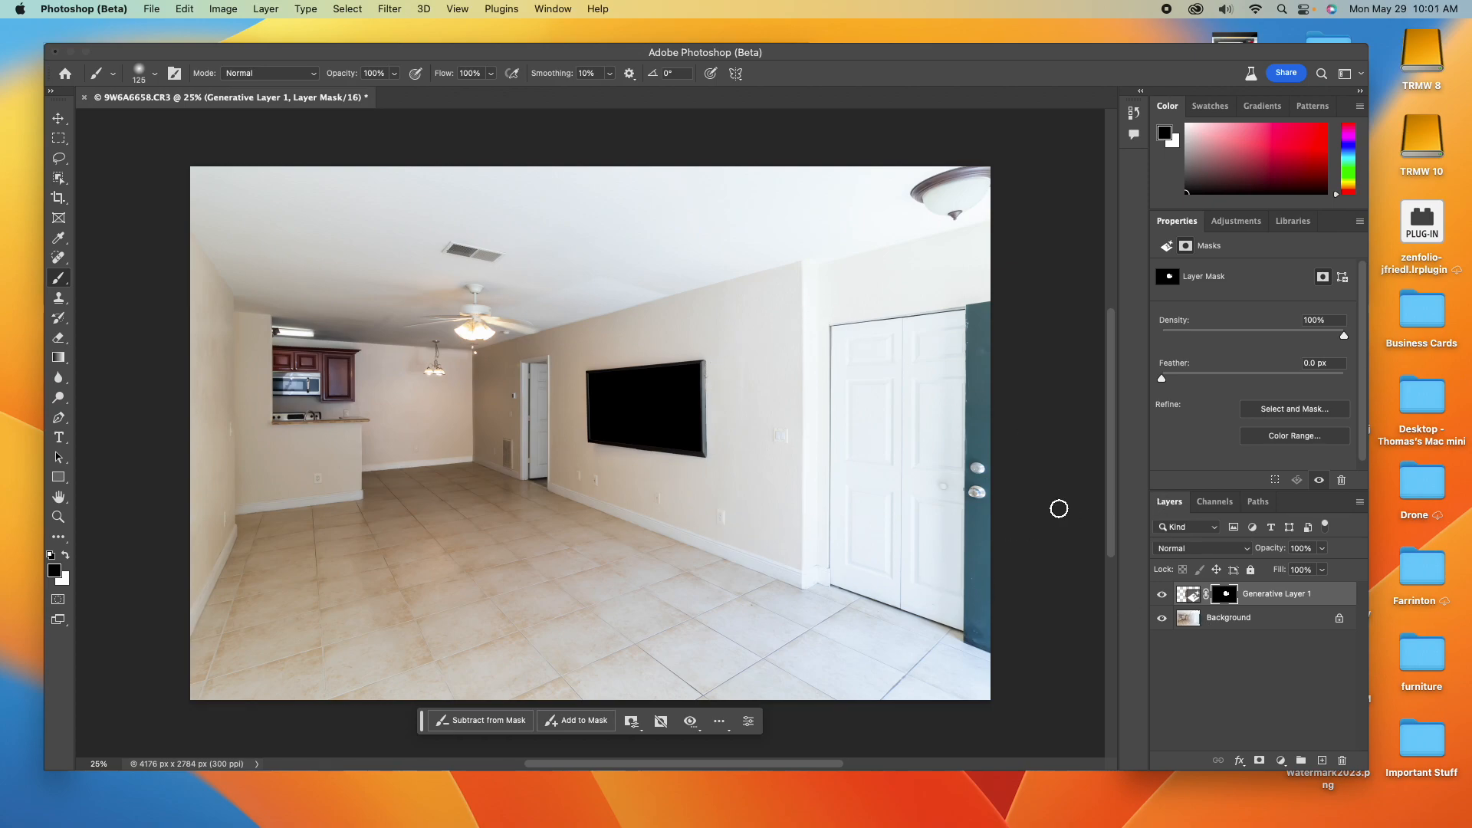
- Lasso a large area of the tile floor on the Background layer and fill it generatively with the prompt "oriental rug"
key("l")
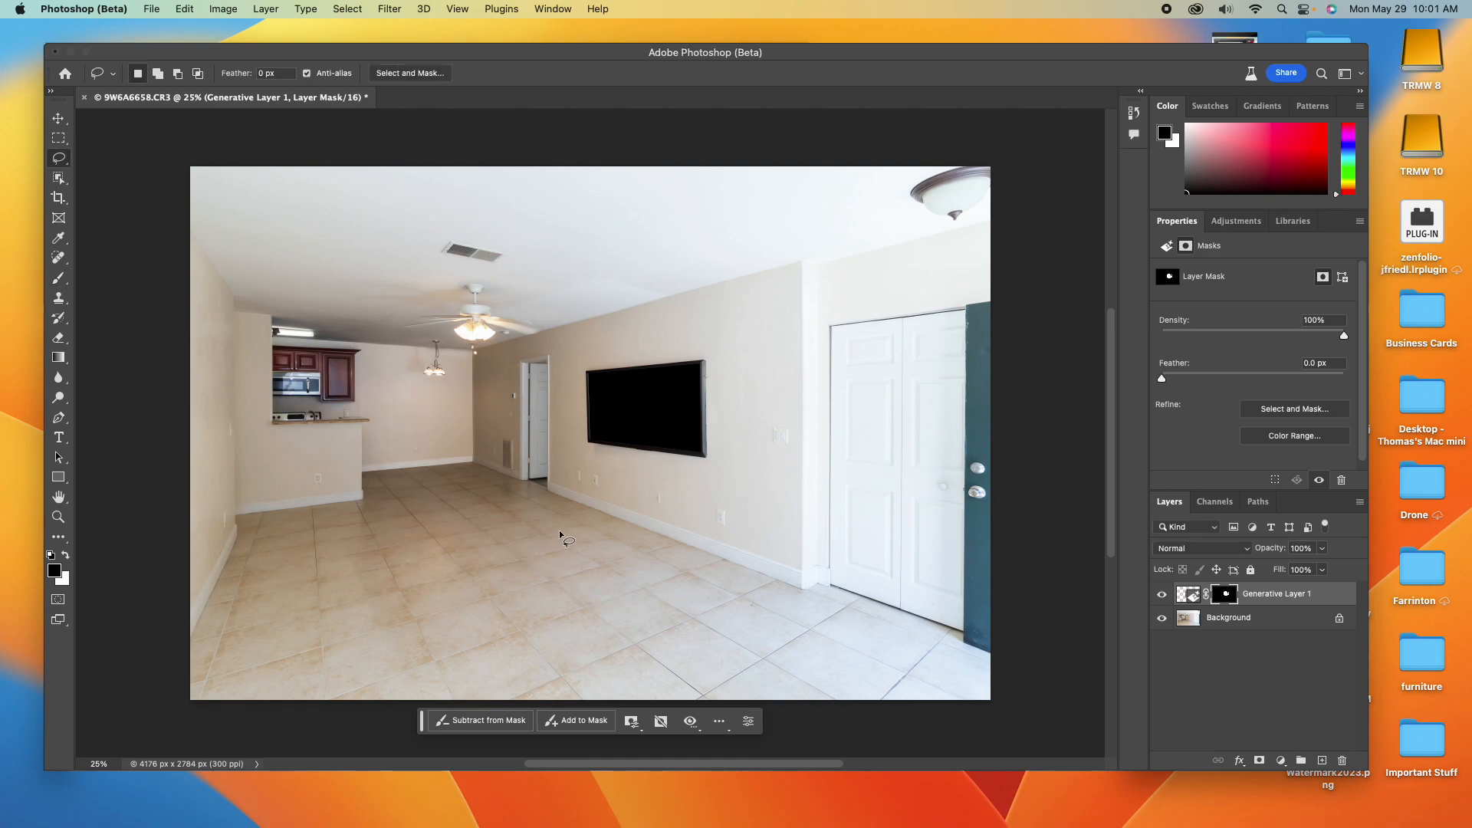
mouse_move(549, 509)
left_mouse_down()
mouse_move(489, 509)
mouse_move(418, 541)
left_mouse_up()
left_click(890, 589)
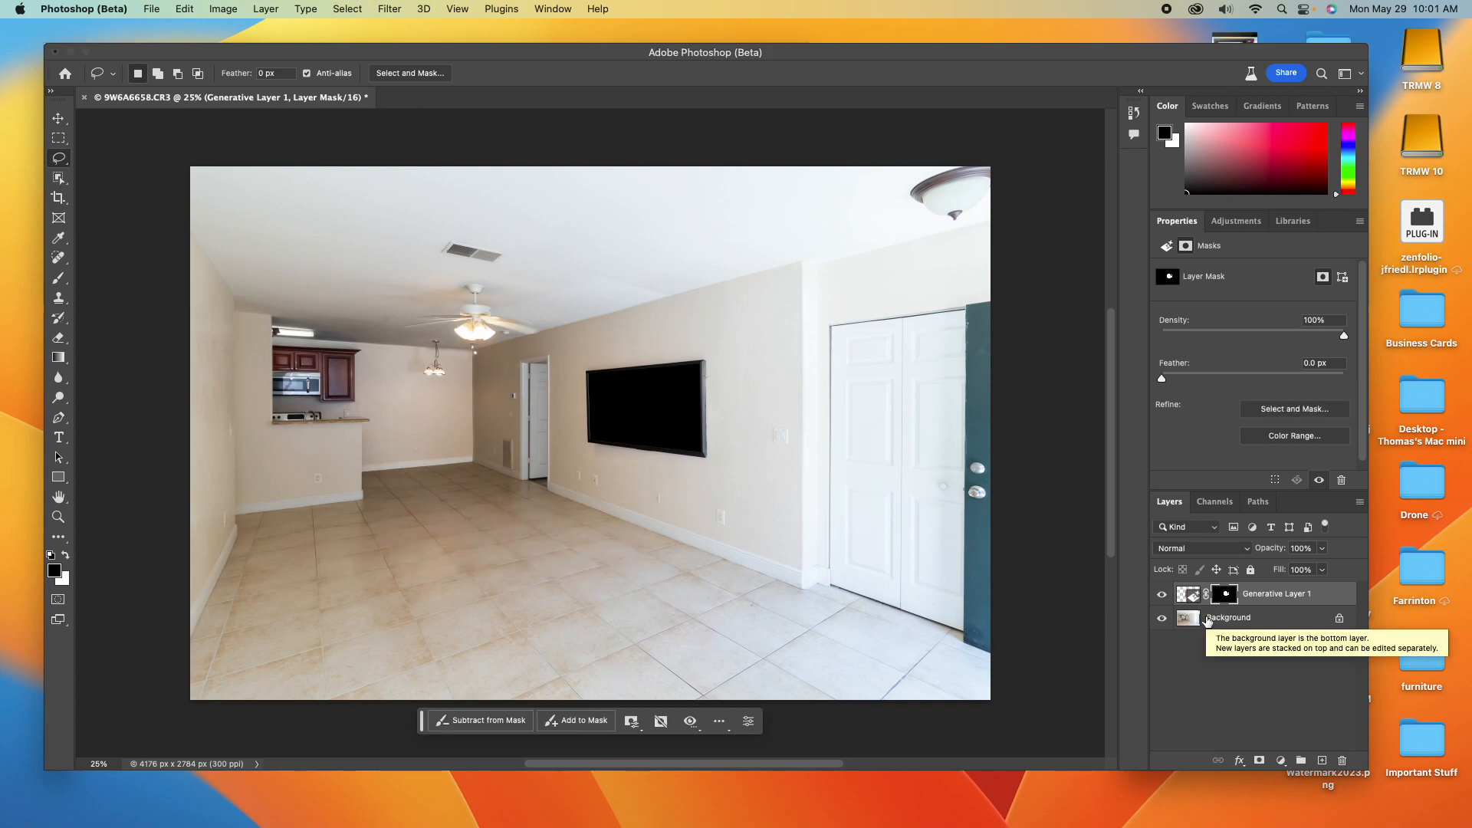
left_click(1207, 620)
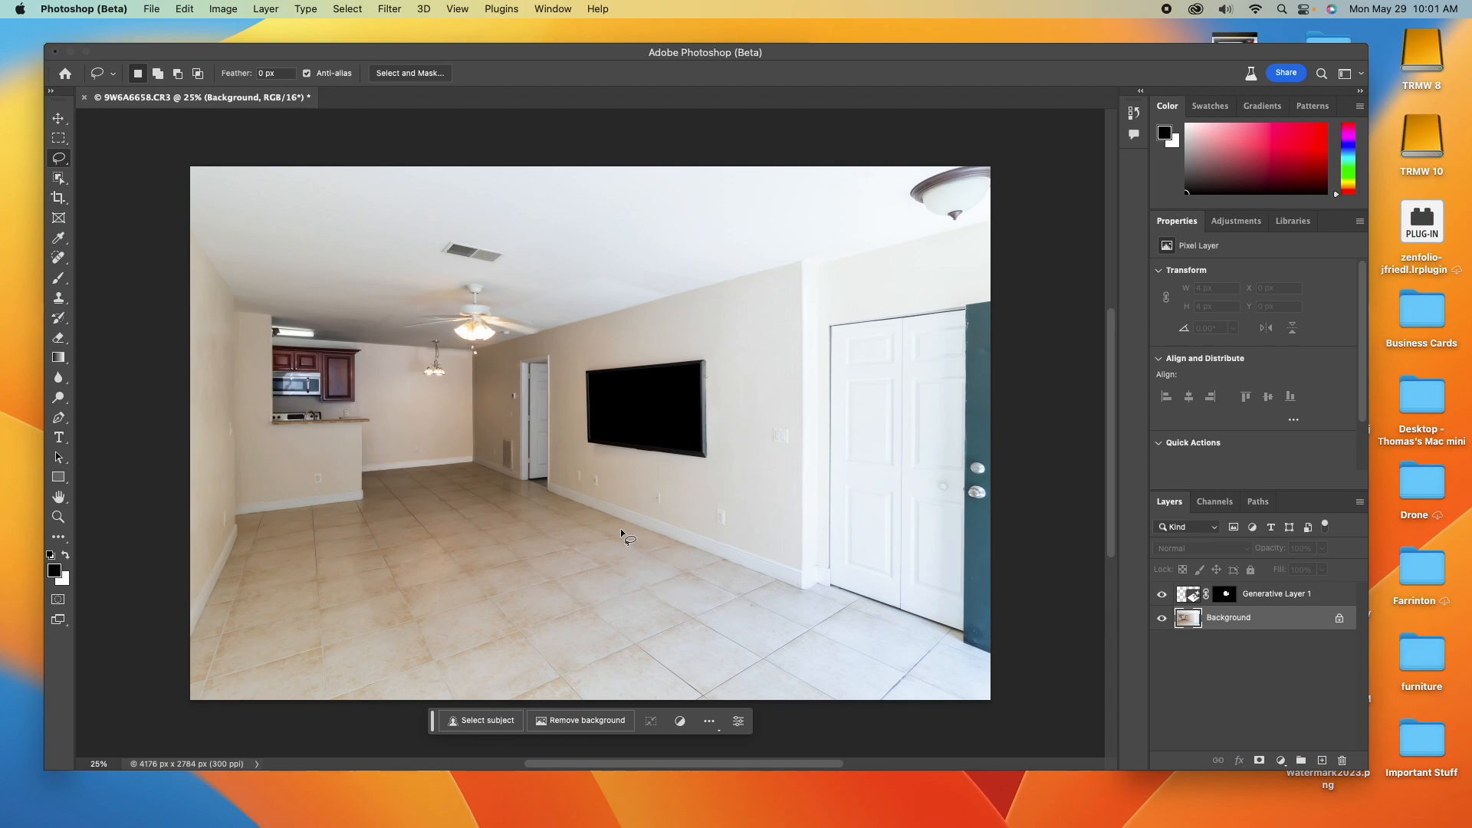
left_click_drag(606, 522, 576, 517)
mouse_move(419, 520)
left_mouse_down()
mouse_move(322, 589)
mouse_move(323, 650)
mouse_move(362, 681)
mouse_move(510, 709)
mouse_move(717, 680)
mouse_move(673, 537)
left_mouse_up()
mouse_move(521, 500)
left_mouse_down()
mouse_move(448, 494)
mouse_move(366, 546)
left_mouse_up()
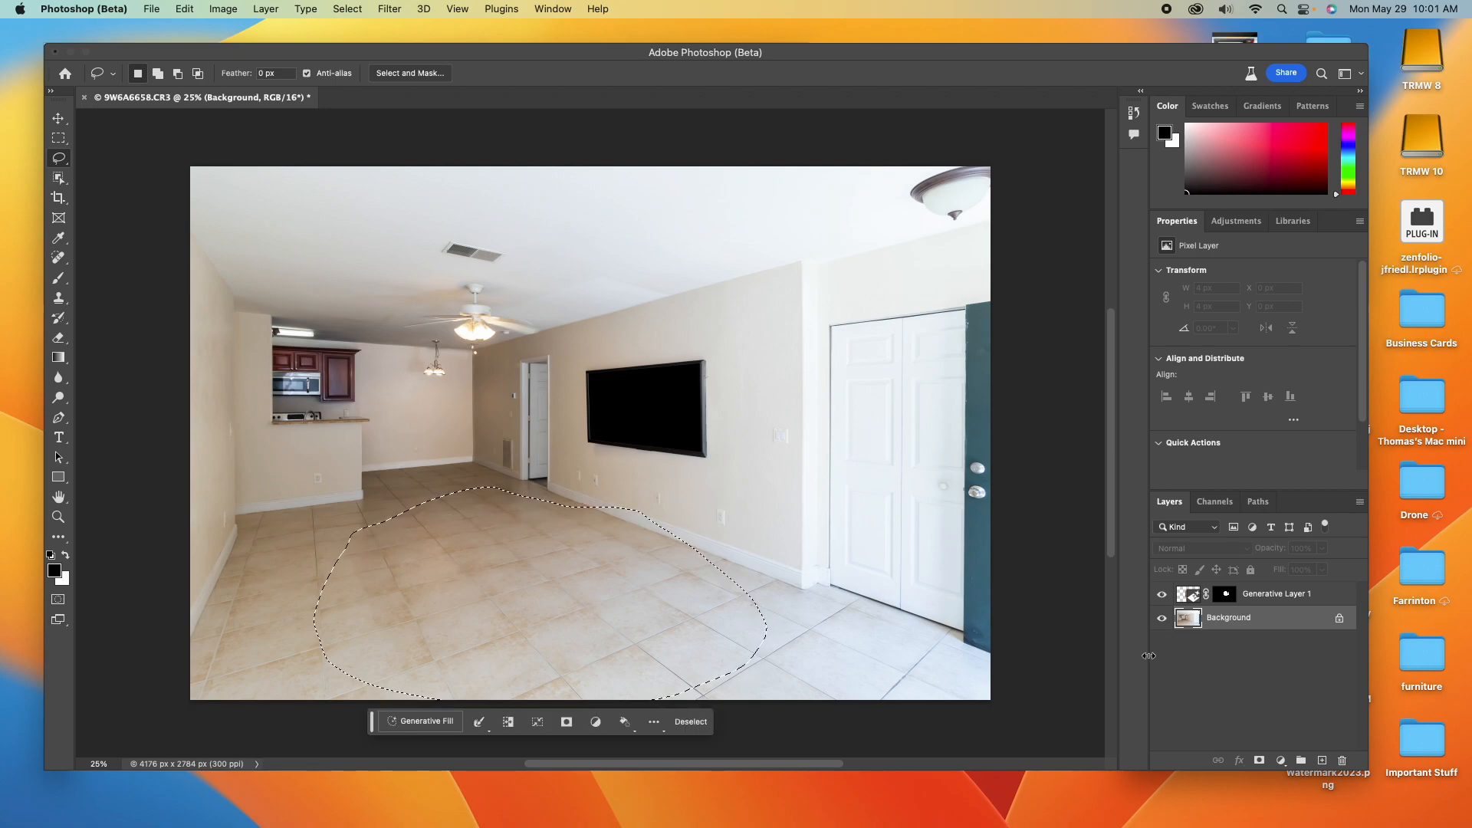
left_click(421, 721)
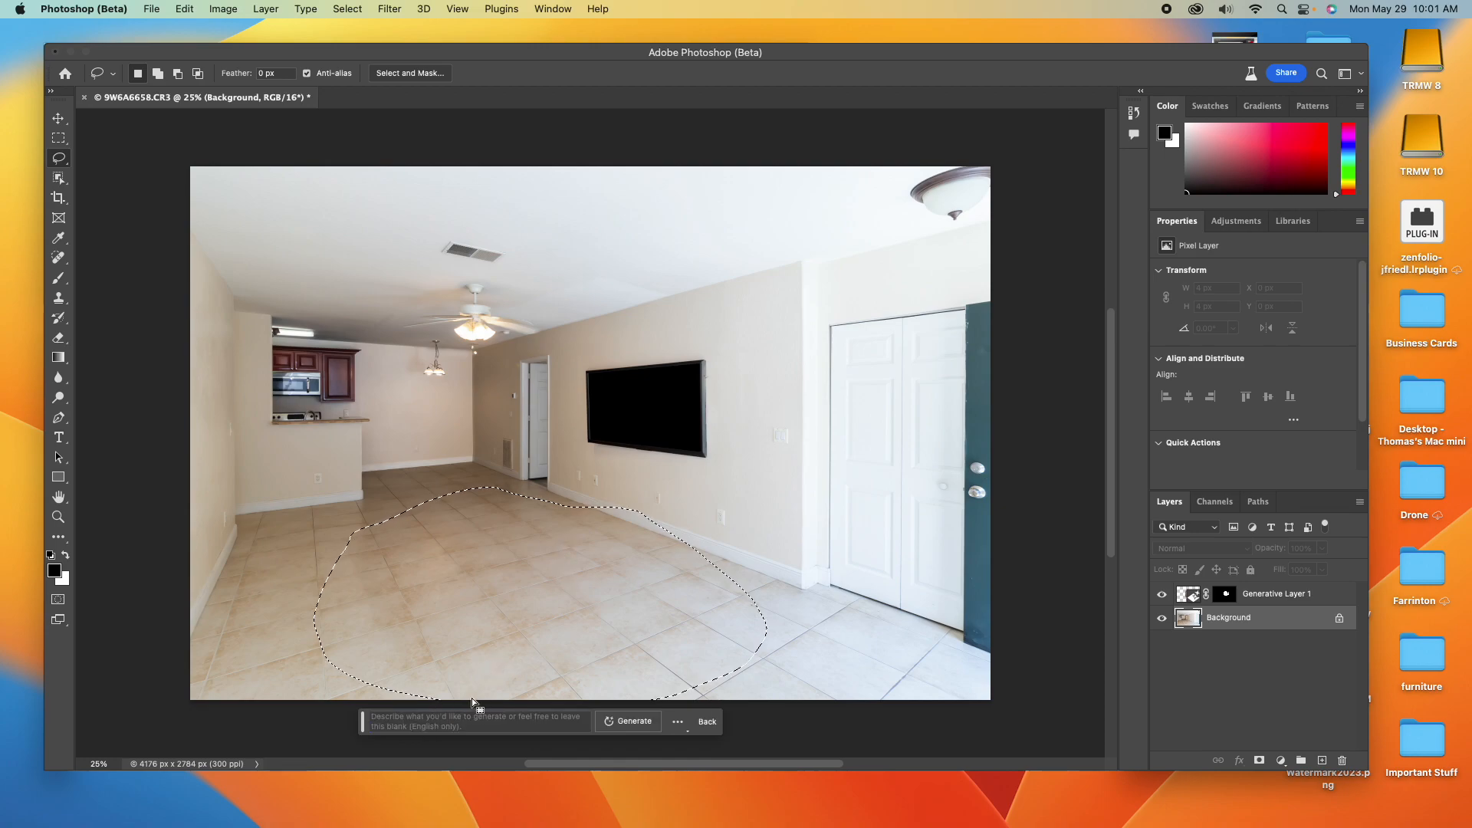
type("oriental rug")
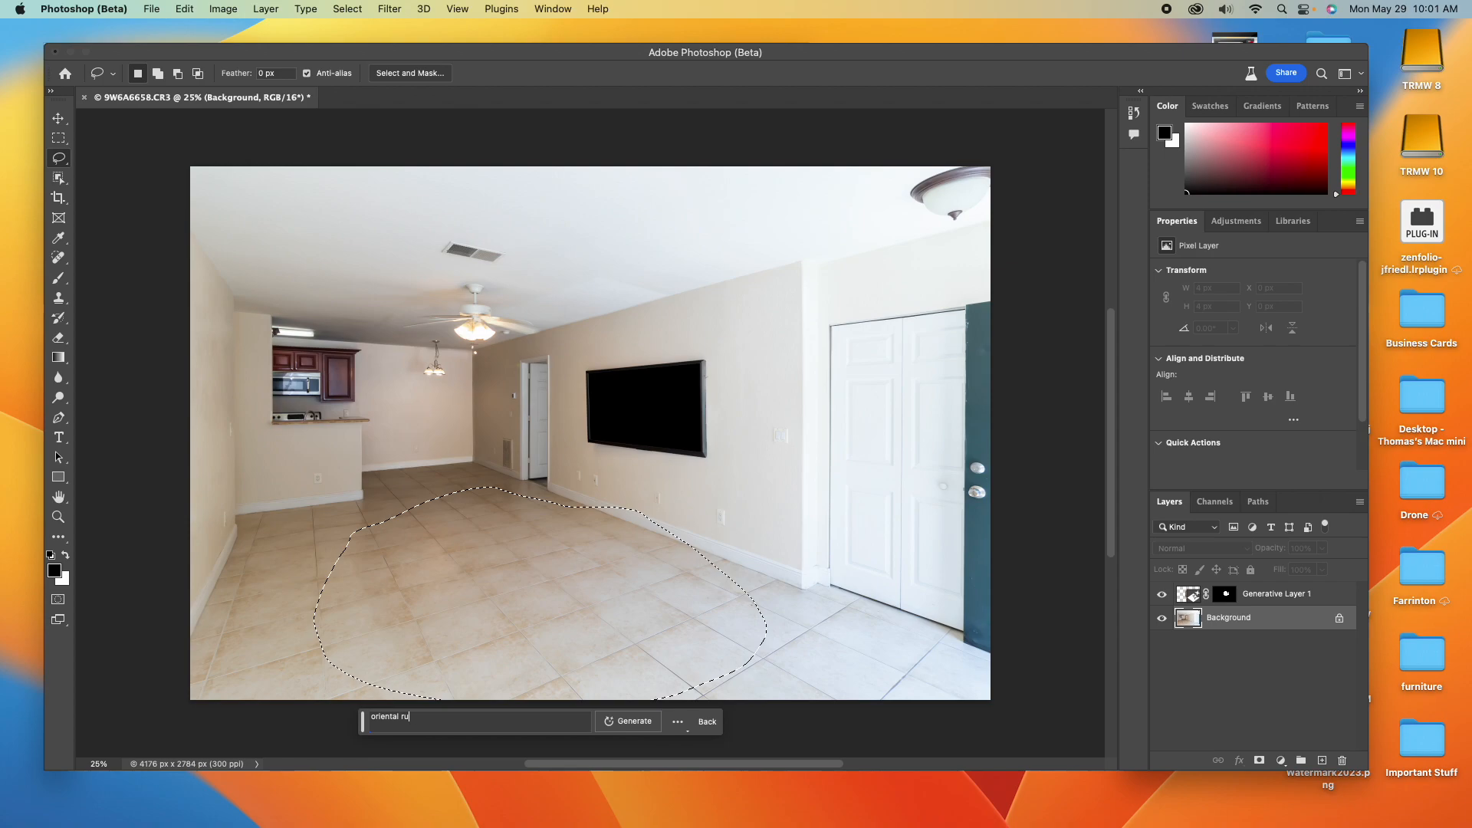
key("Return")
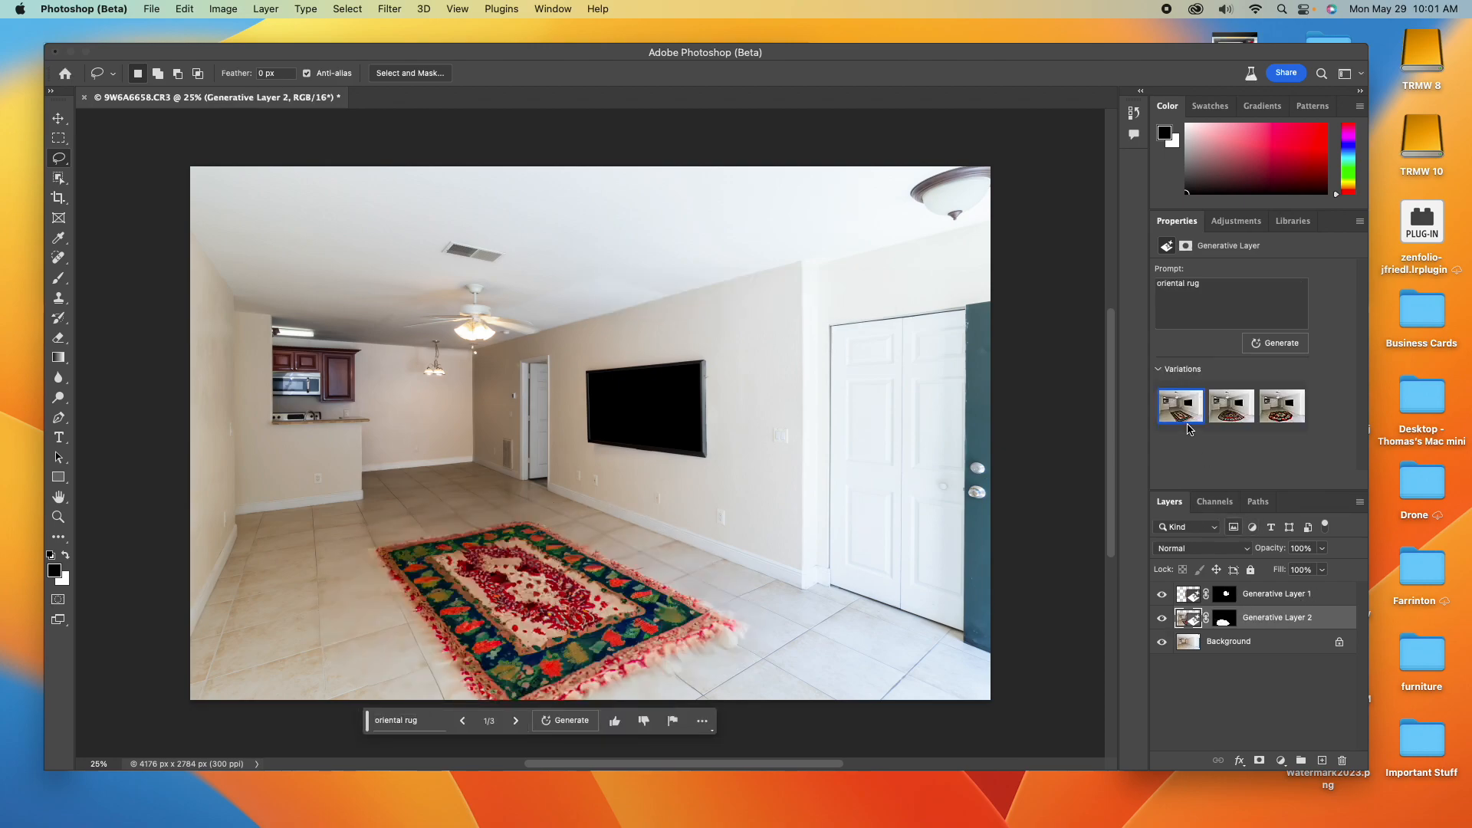
- Compare the rug variations, keep the first one, and move the rug slightly toward the closet with the TV layer temporarily hidden
left_click(1230, 414)
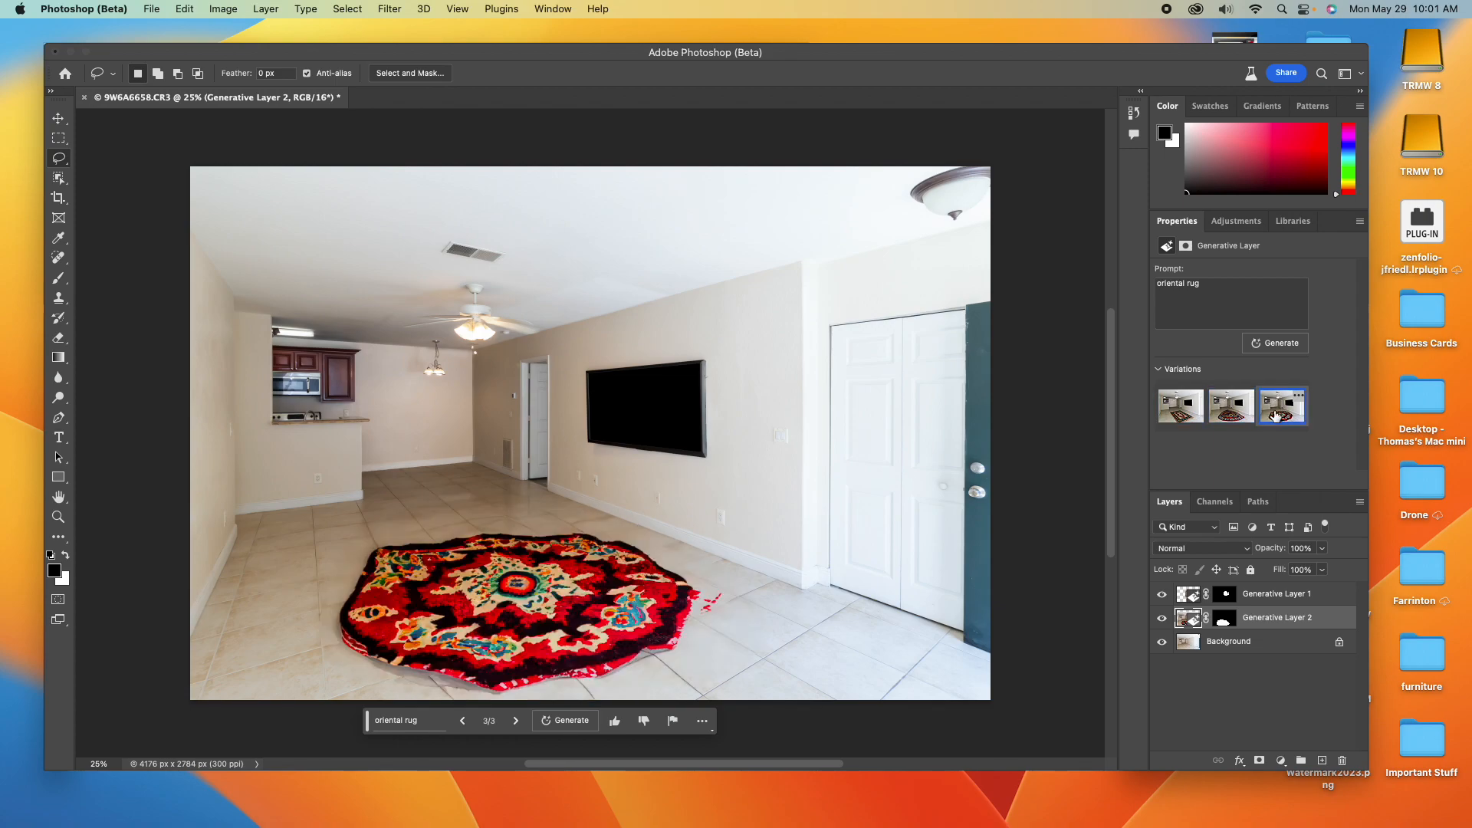
left_click(1181, 406)
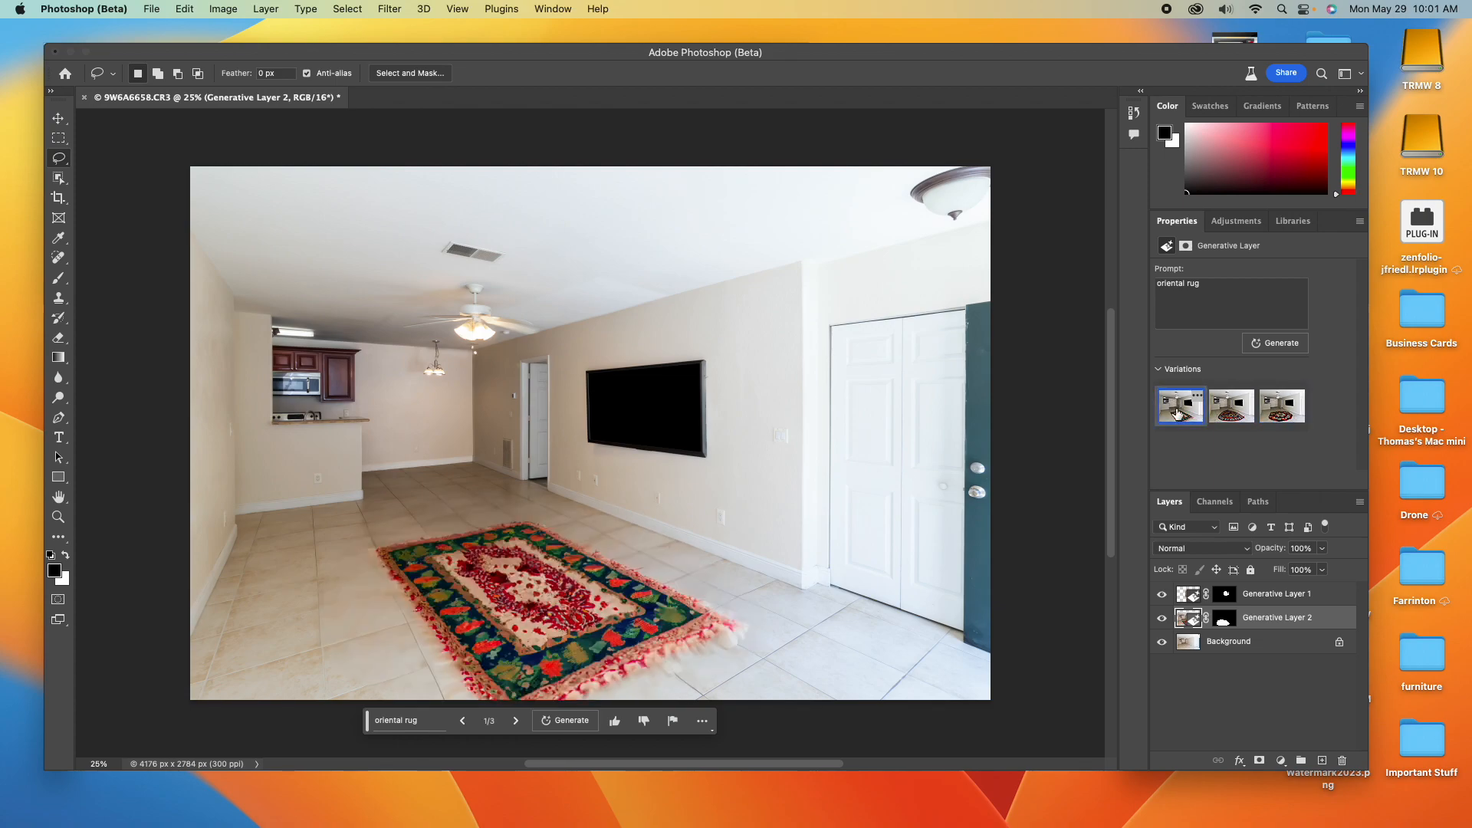
left_click(1162, 595)
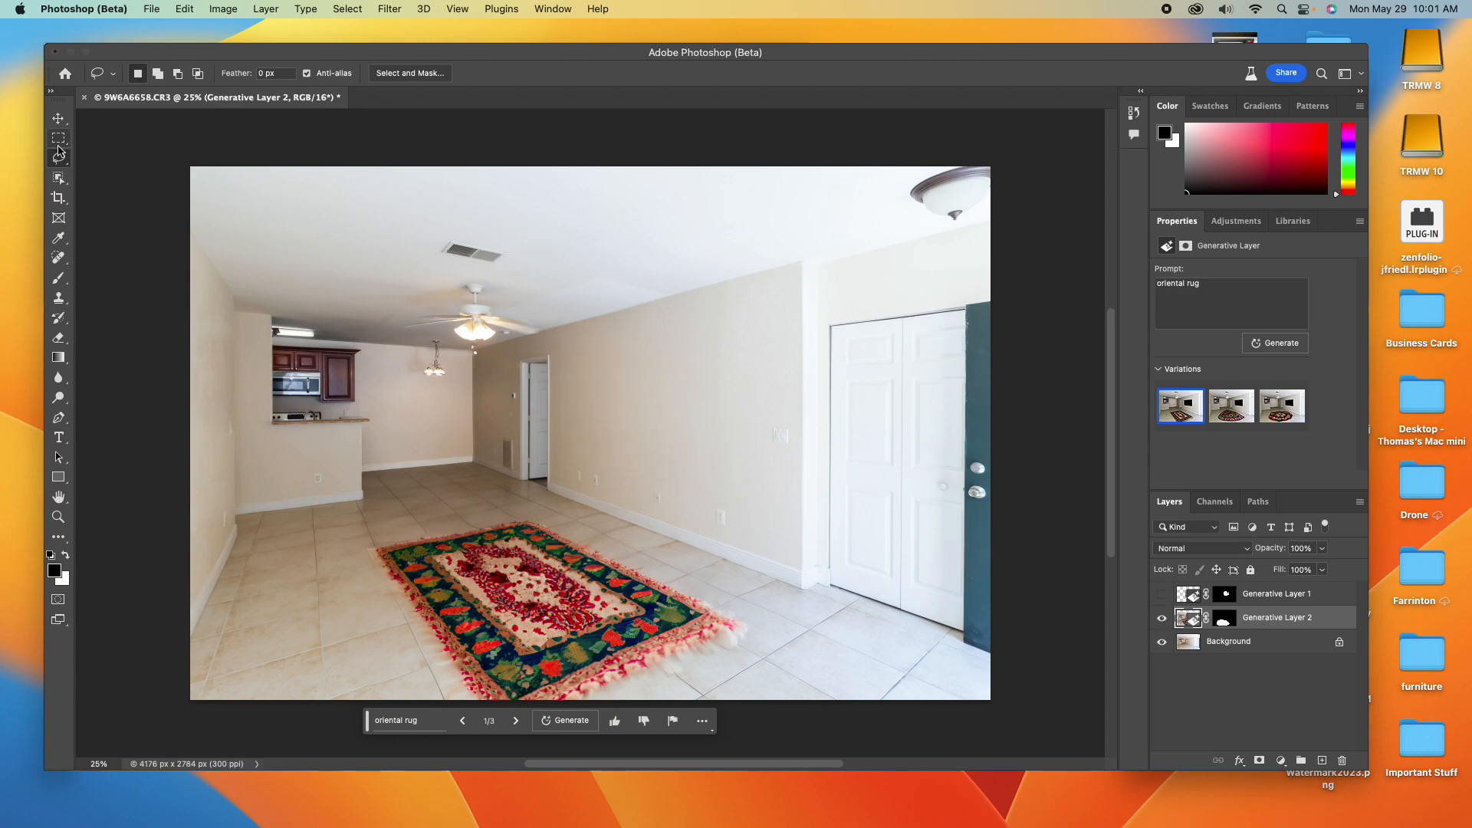
left_click(58, 119)
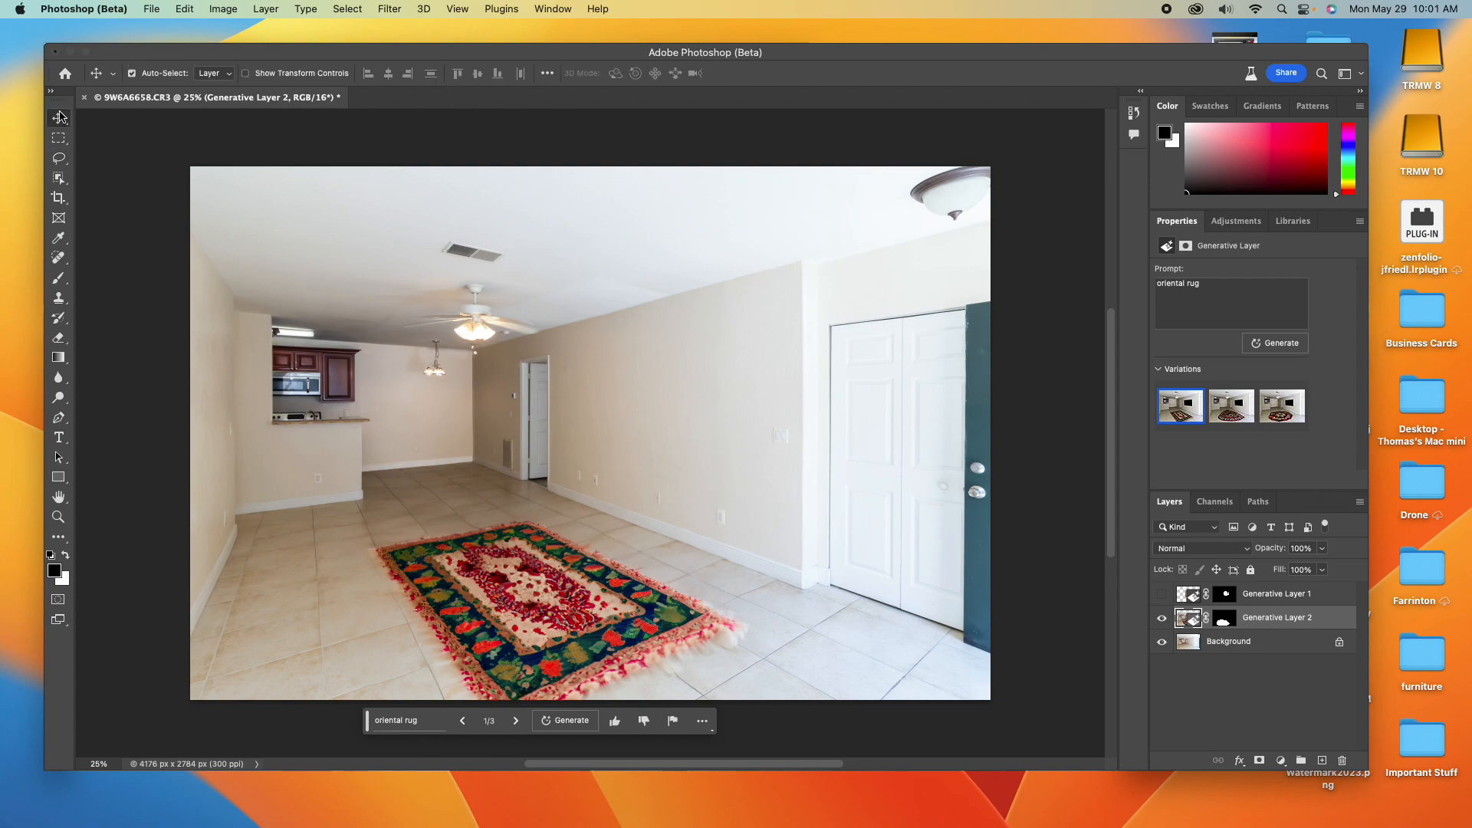
mouse_move(521, 576)
left_mouse_down()
mouse_move(557, 565)
mouse_move(520, 590)
mouse_move(560, 567)
mouse_move(523, 586)
left_mouse_up()
left_click(1161, 595)
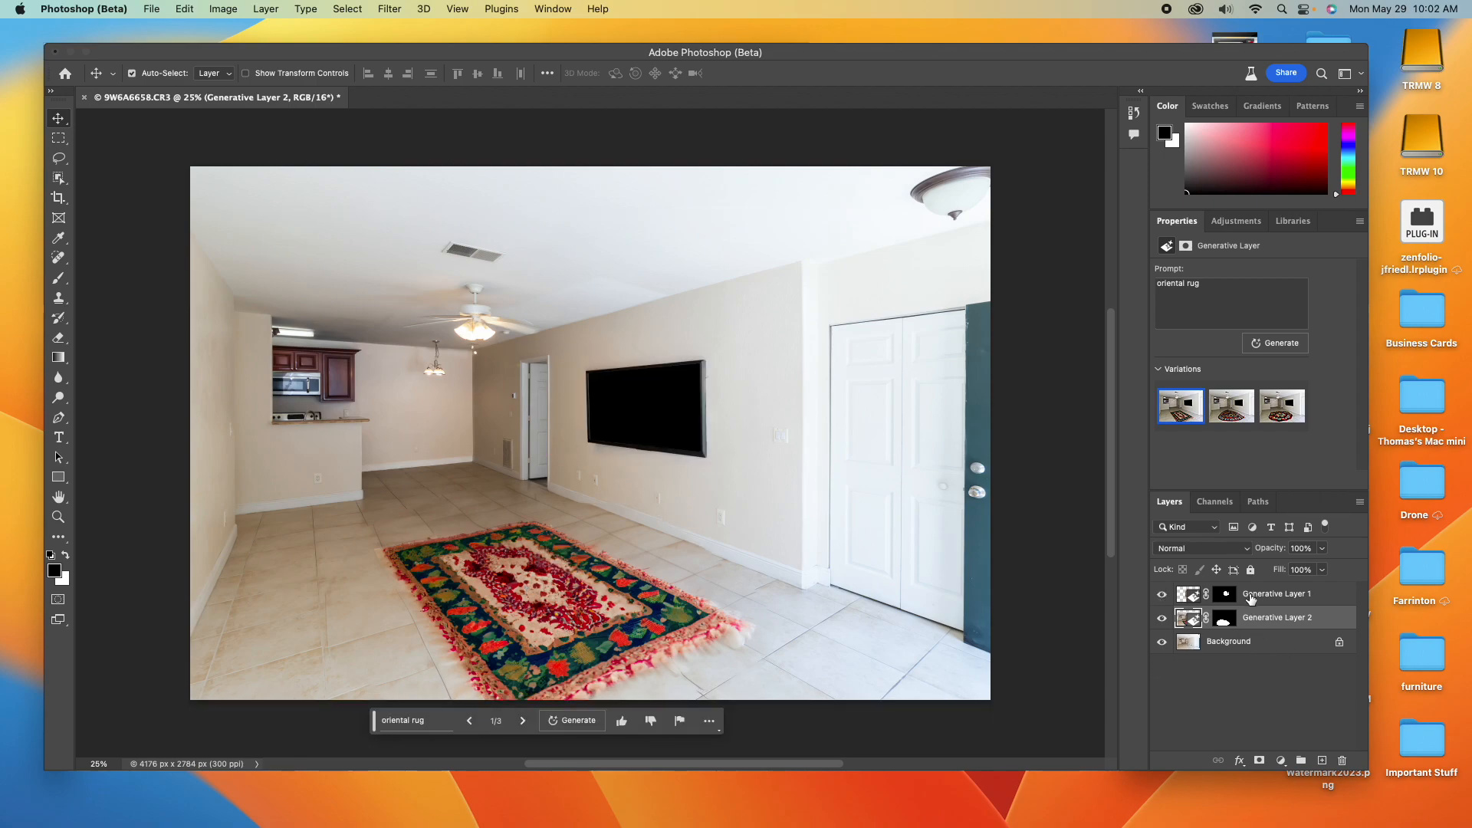
- On the Background layer, lasso the near-left floor and wall up to the rug and fill it generatively with the prompt "Leather couch"
left_click(1256, 641)
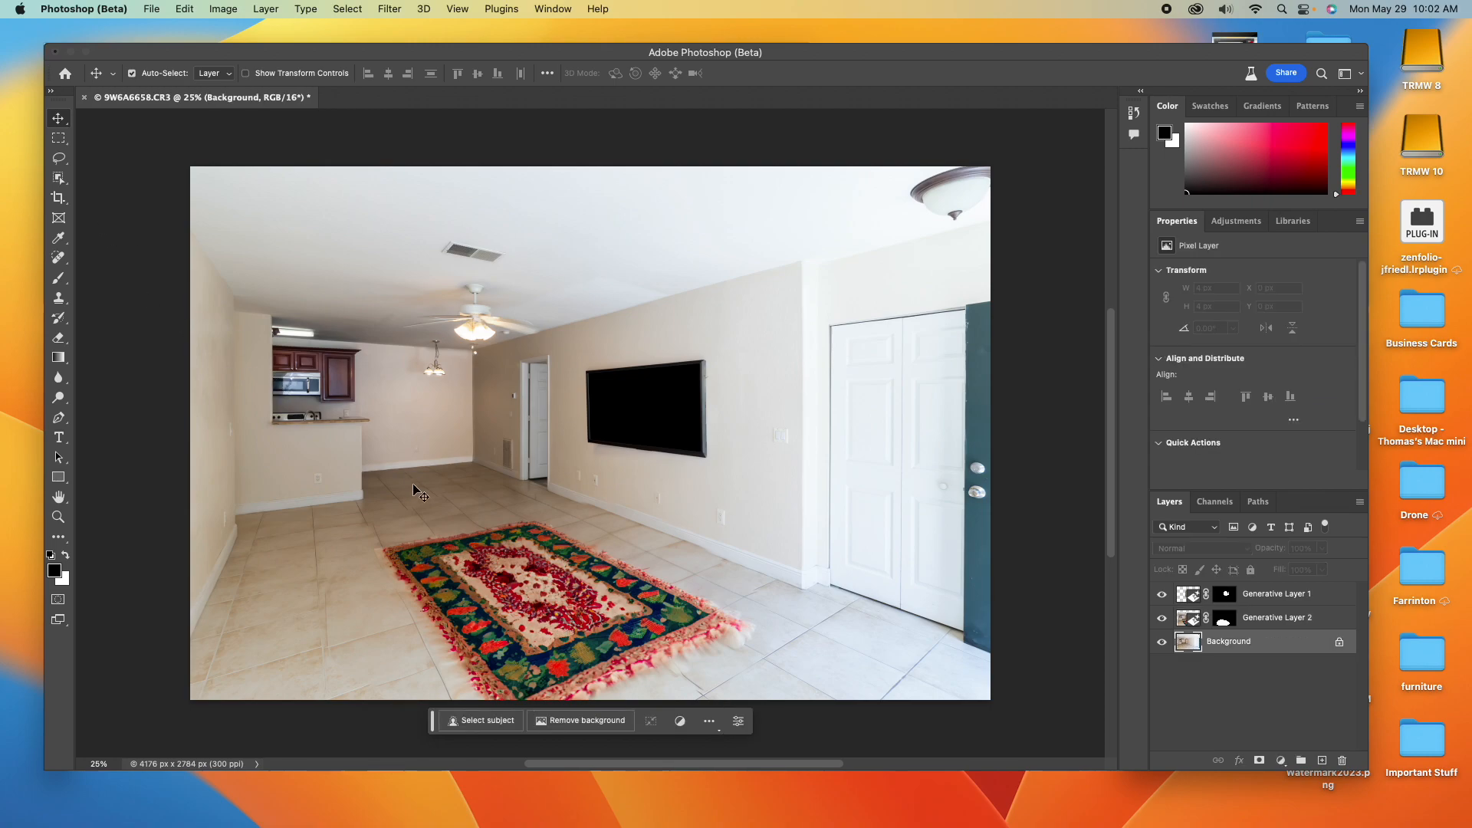
key("l")
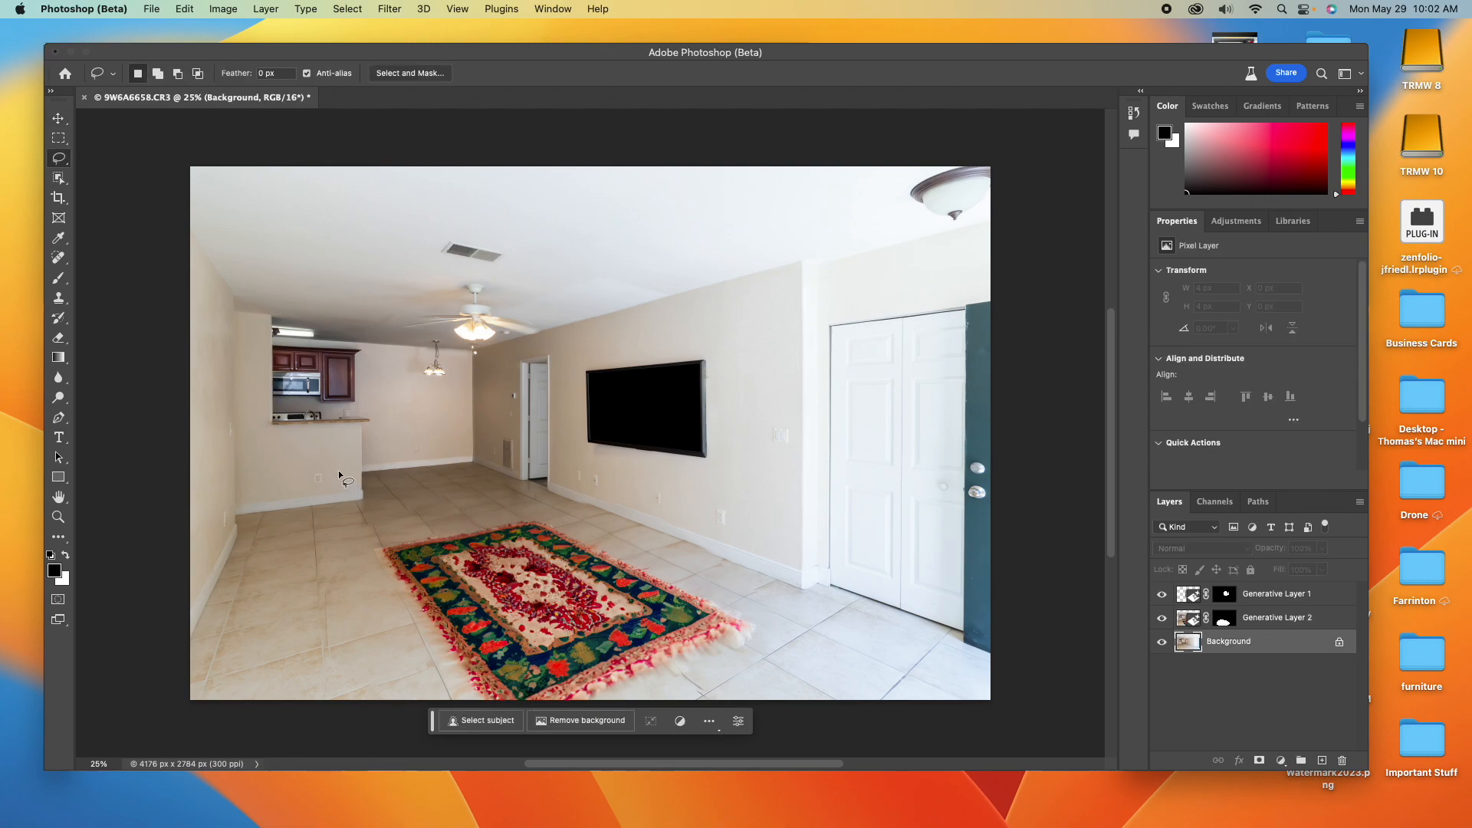
mouse_move(199, 460)
left_mouse_down()
mouse_move(286, 460)
mouse_move(376, 488)
mouse_move(454, 546)
left_mouse_up()
mouse_move(154, 692)
left_mouse_down()
mouse_move(80, 644)
mouse_move(148, 450)
left_mouse_up()
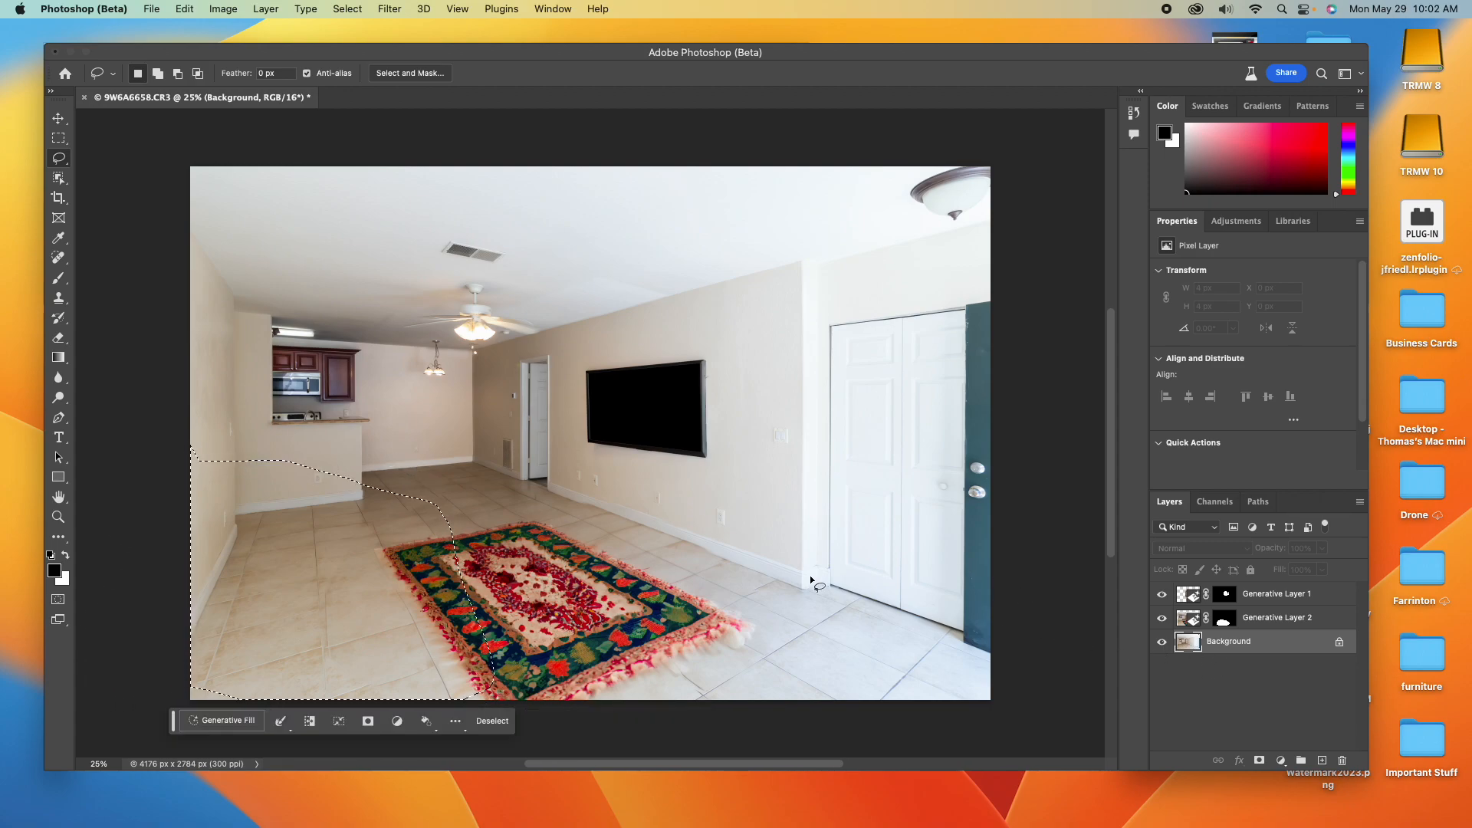
left_click(227, 720)
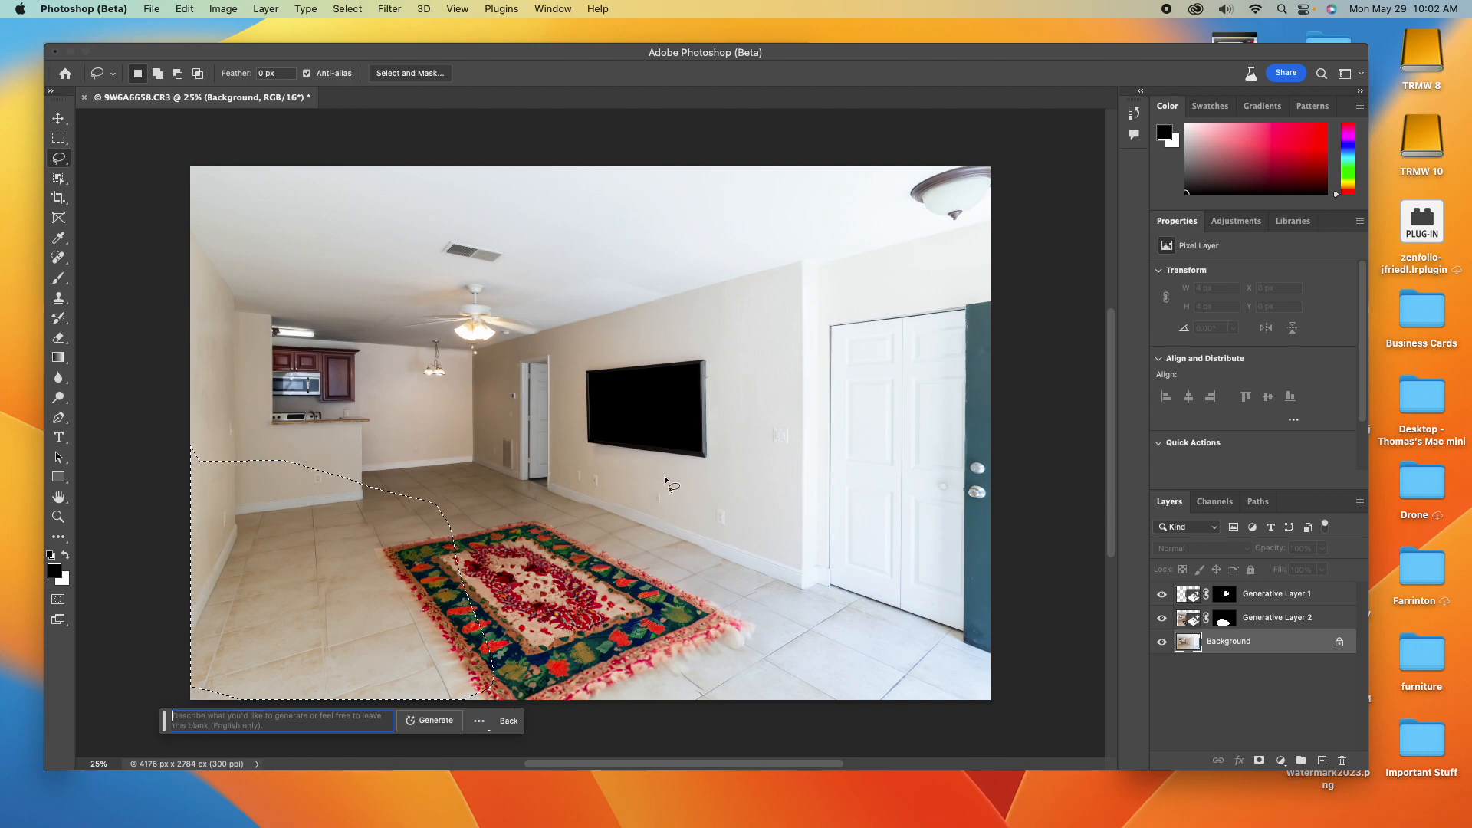
type("Leather couch")
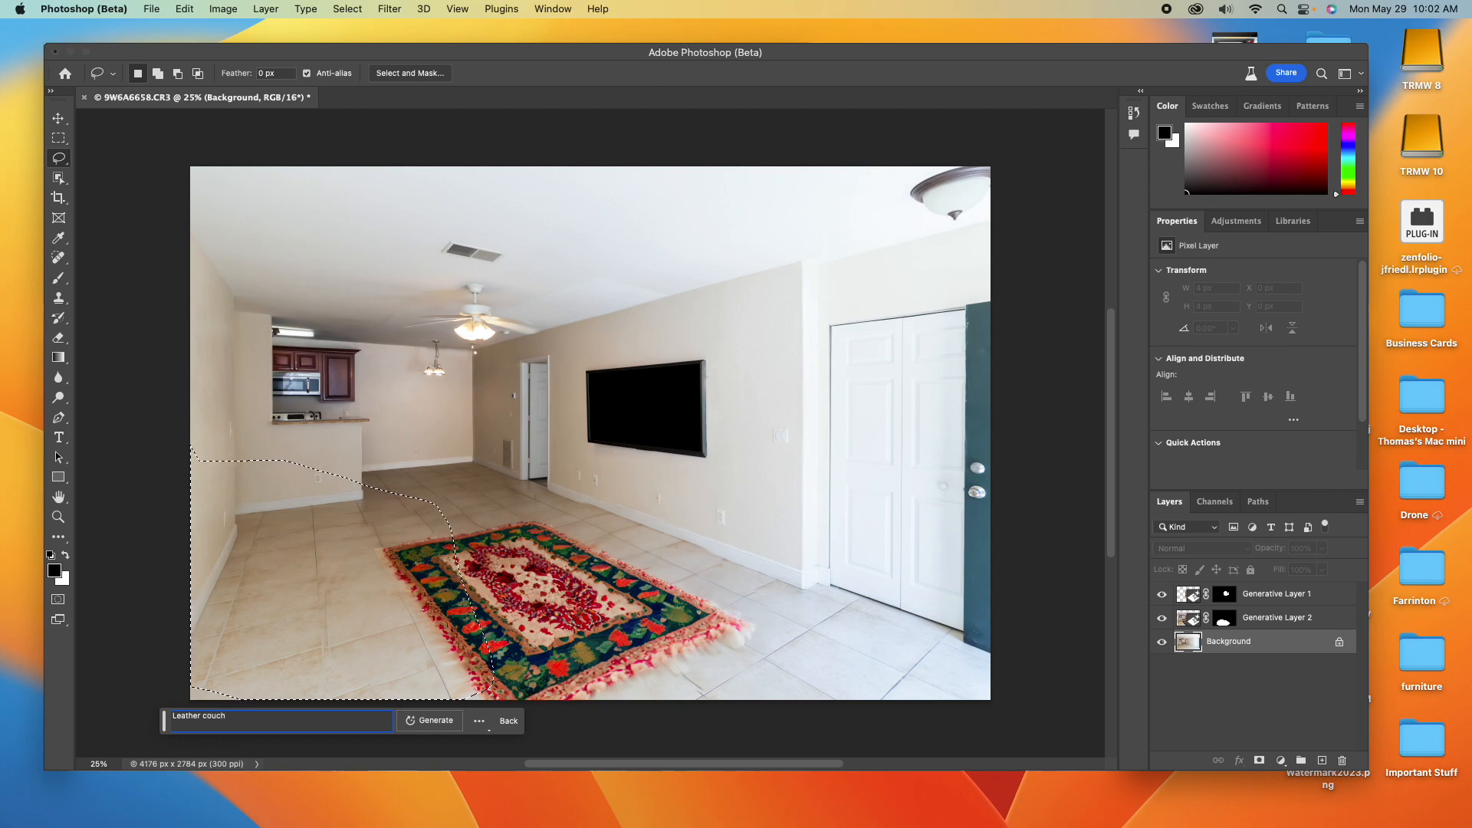
key("Return")
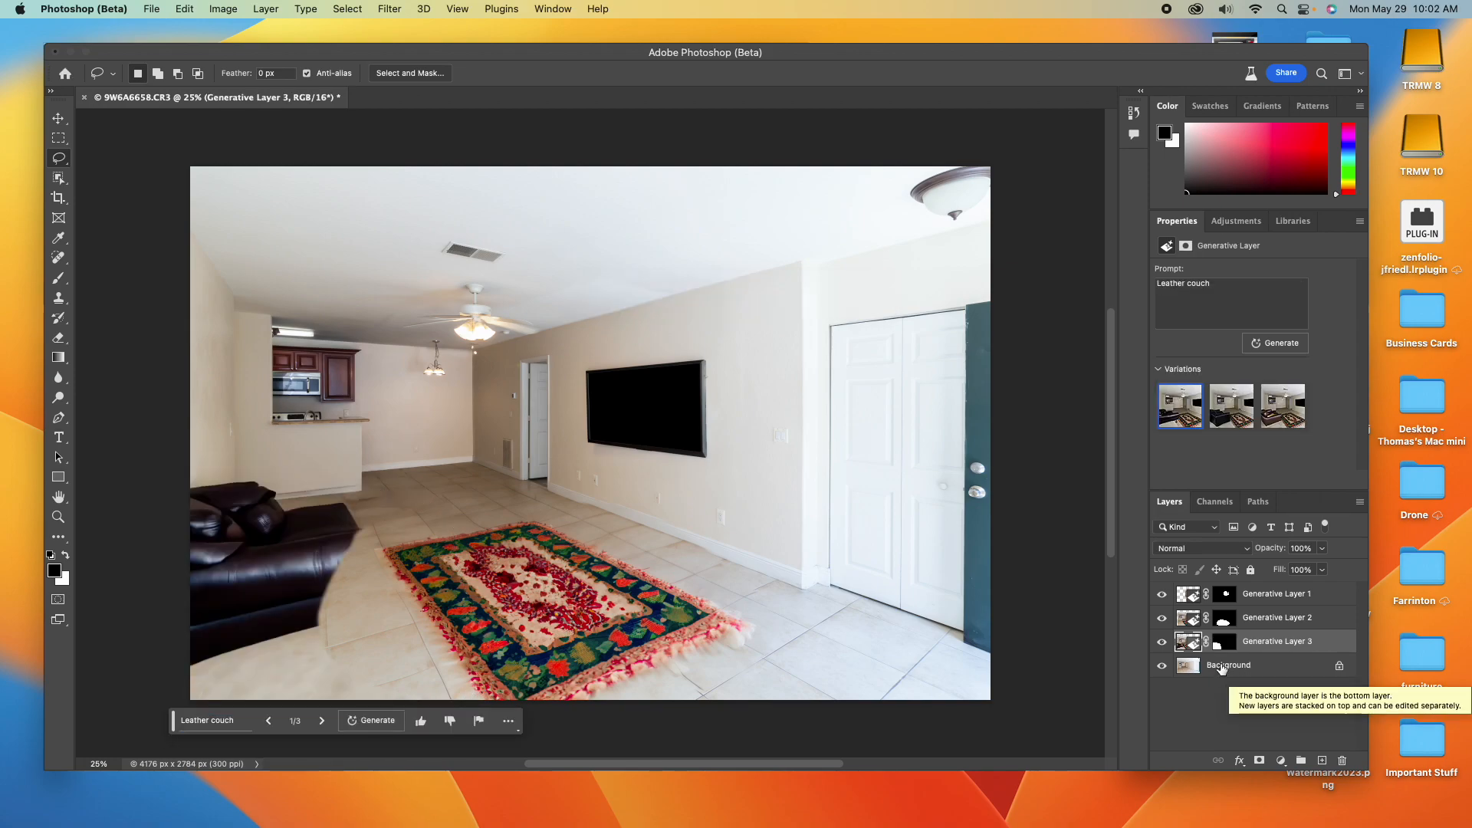
- Check the couch with the rug layer briefly hidden, compare its variations, and keep the third one
left_click(1162, 618)
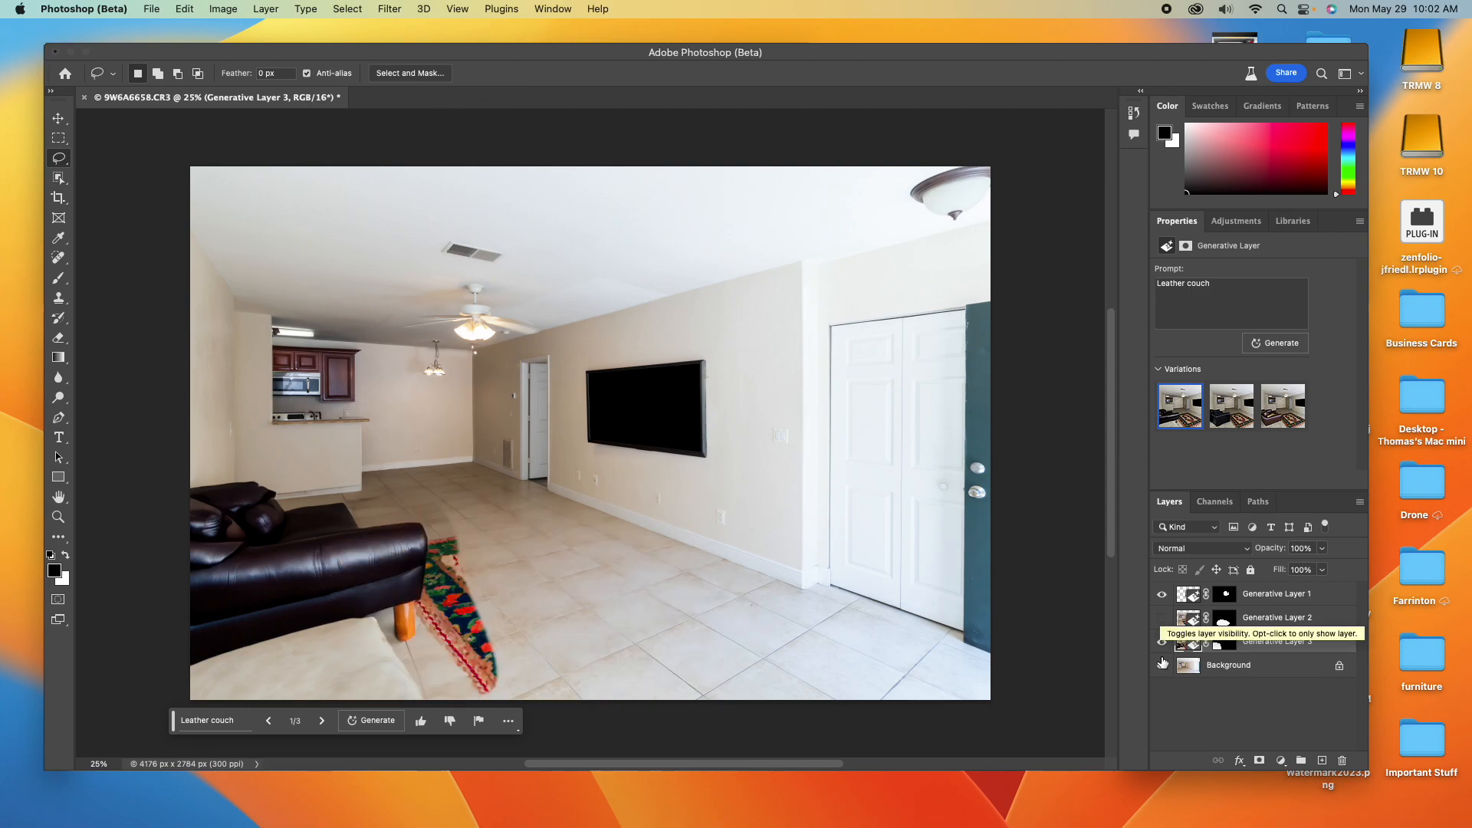
left_click(1162, 618)
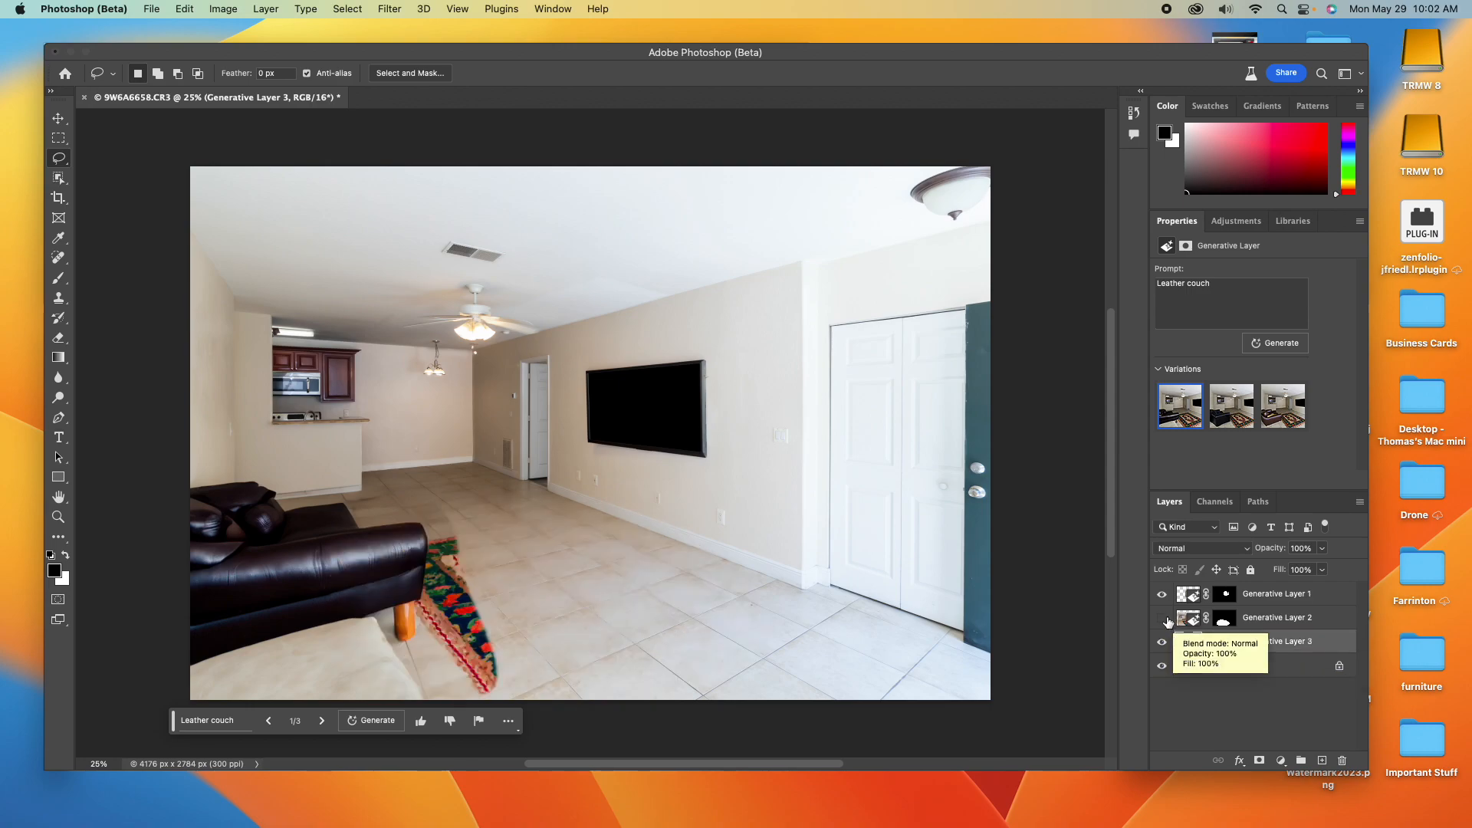
left_click(1229, 414)
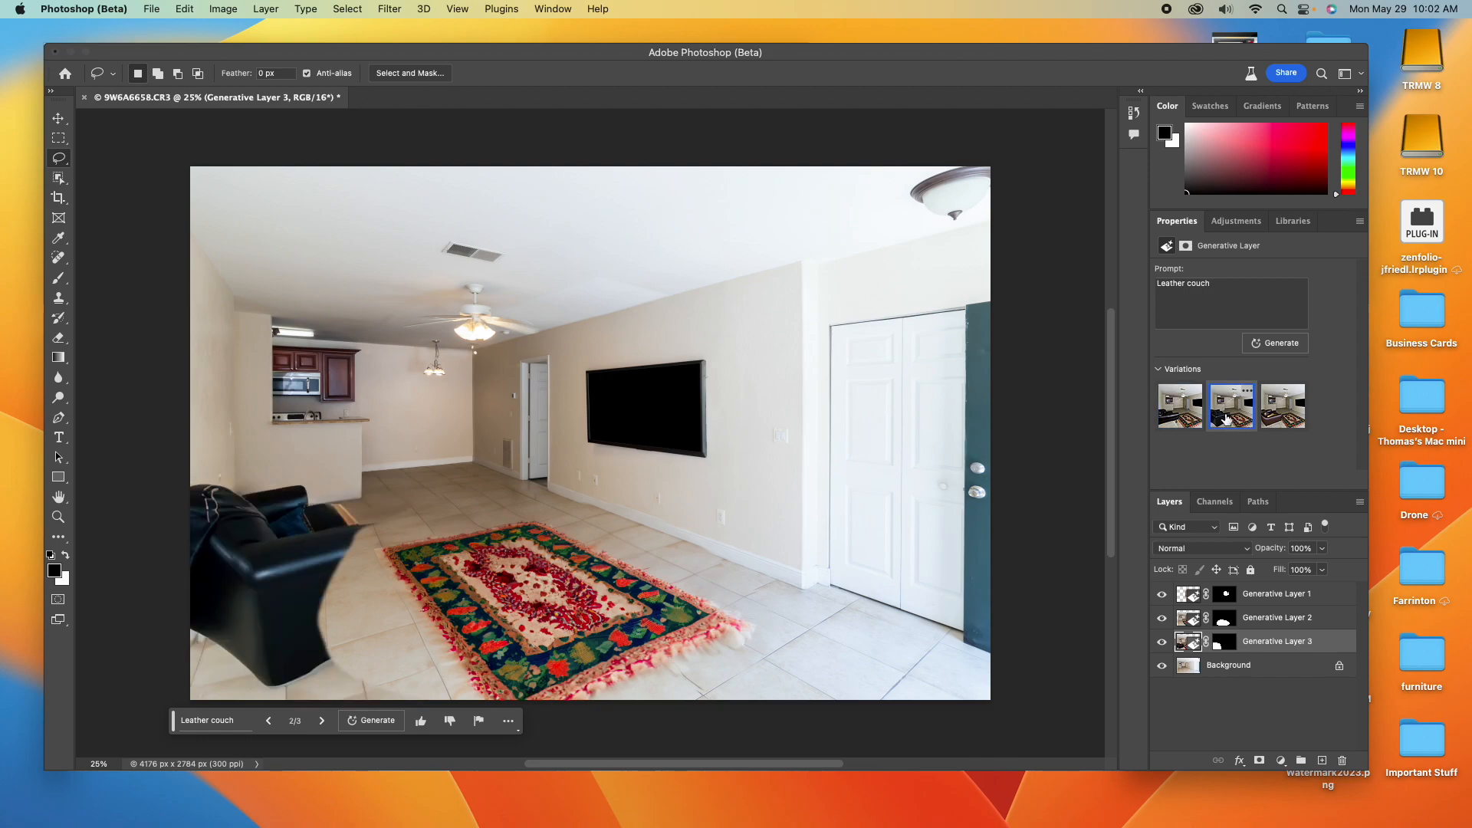
left_click(1283, 416)
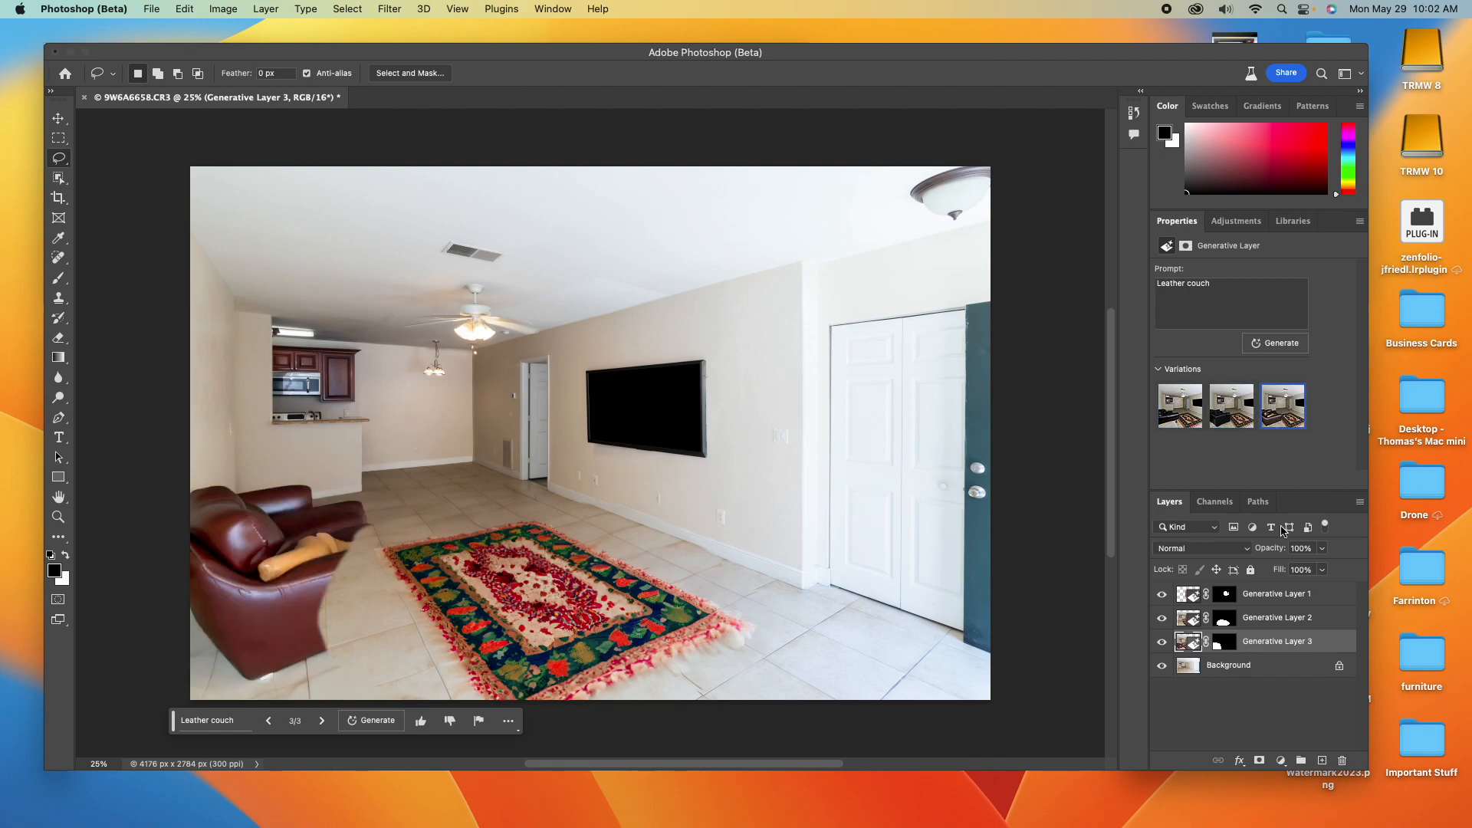
- Paint black on the rug layer's mask along the couch to reveal the hidden couch arm, reducing the brush size to 90
left_click(1224, 619)
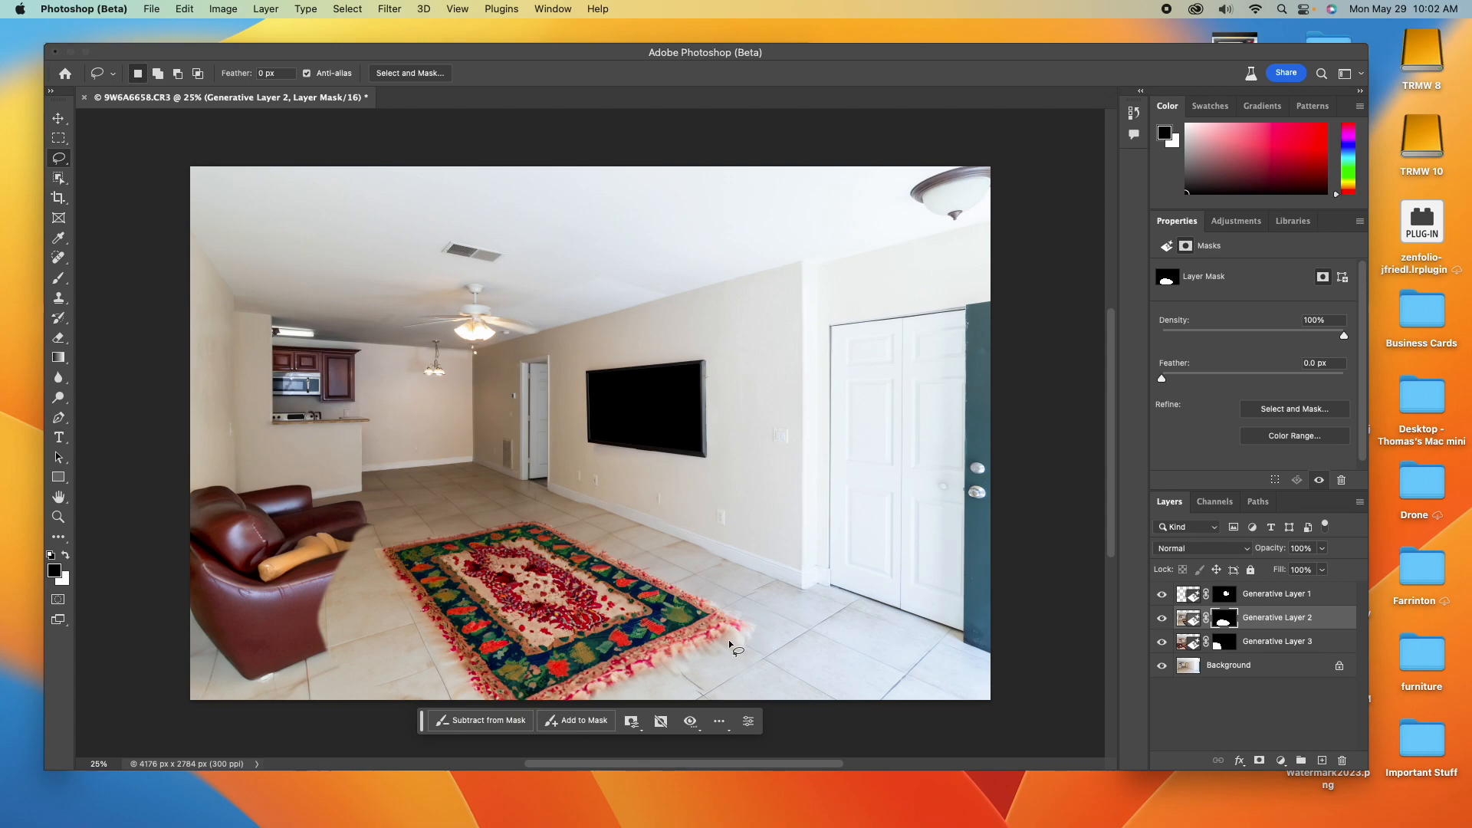
key("b")
mouse_move(414, 522)
left_mouse_down()
mouse_move(359, 539)
mouse_move(355, 575)
mouse_move(389, 546)
mouse_move(414, 547)
mouse_move(398, 562)
mouse_move(414, 549)
mouse_move(344, 577)
mouse_move(371, 572)
mouse_move(316, 608)
mouse_move(341, 563)
mouse_move(302, 609)
mouse_move(306, 633)
mouse_move(335, 599)
mouse_move(332, 623)
mouse_move(305, 635)
mouse_move(416, 606)
mouse_move(415, 566)
mouse_move(331, 614)
mouse_move(390, 572)
mouse_move(346, 601)
mouse_move(401, 579)
mouse_move(358, 607)
mouse_move(395, 601)
mouse_move(413, 540)
mouse_move(424, 586)
left_mouse_up()
key("bracketleft")
key("bracketleft")
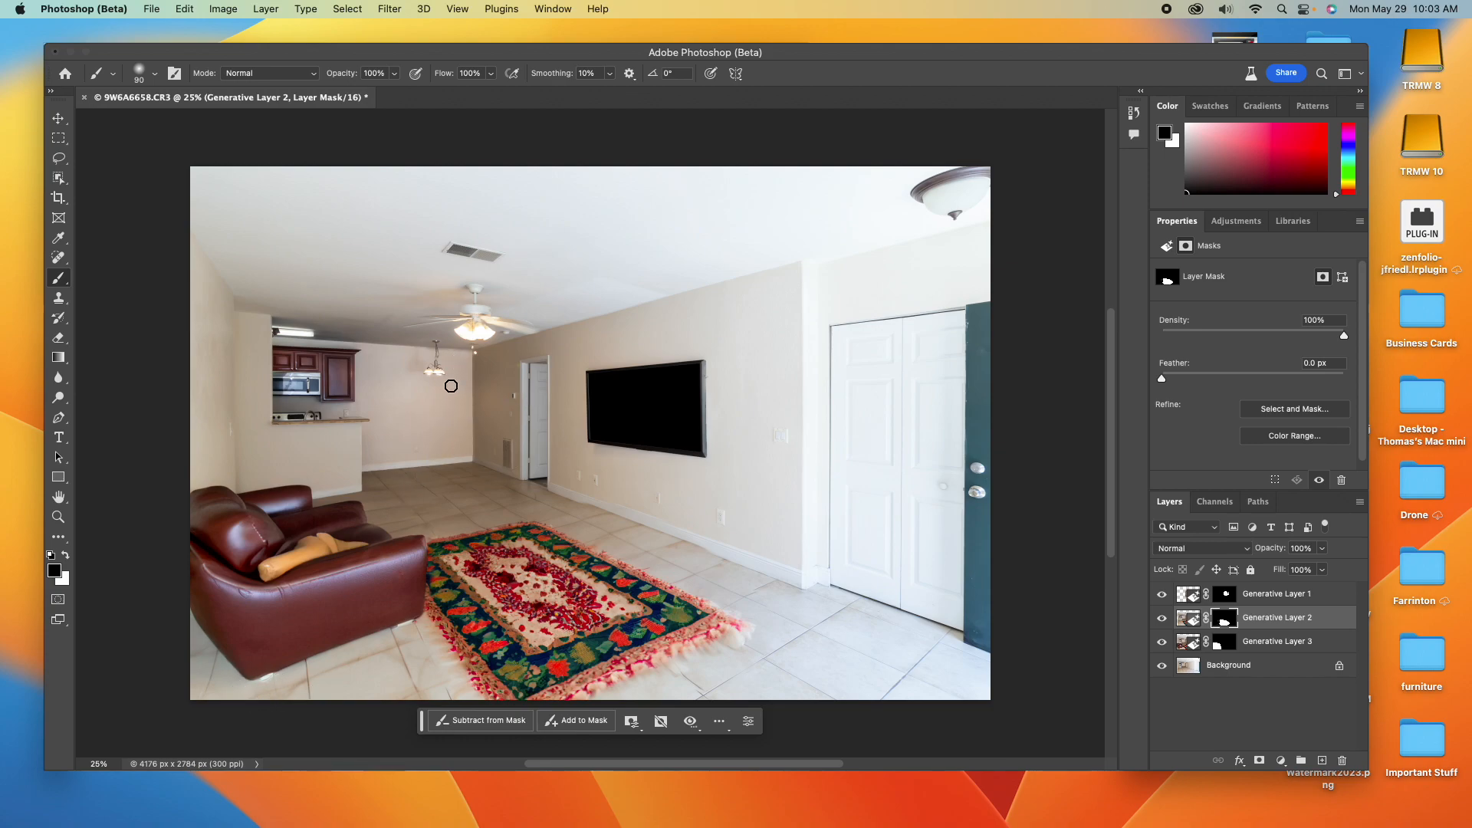
- On the Background layer, lasso the dining area beside the kitchen counter and fill it generatively with the prompt "Kitchen Table"
left_click(1250, 666)
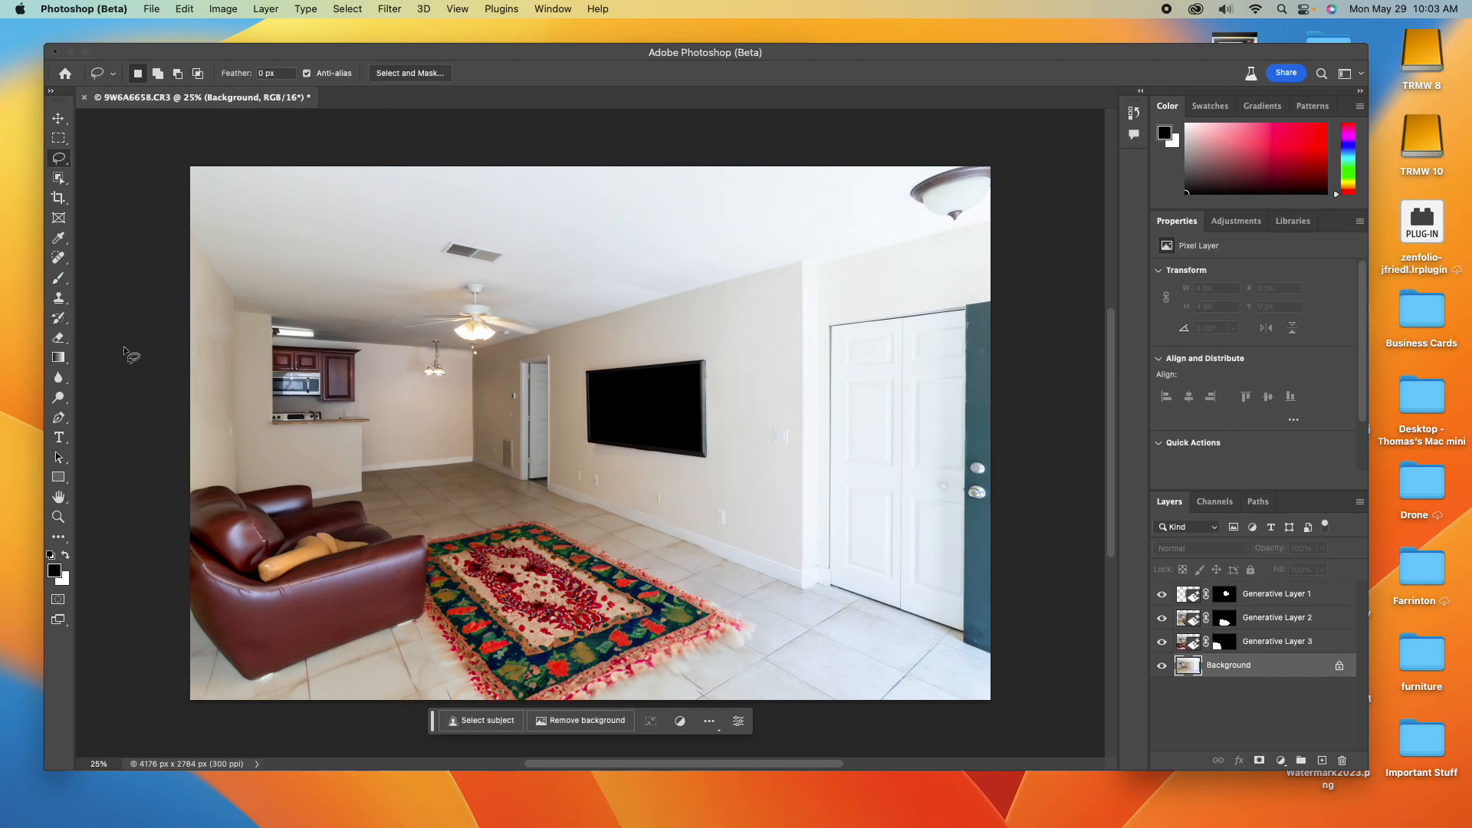
key("l")
mouse_move(455, 415)
left_mouse_down()
mouse_move(420, 403)
mouse_move(367, 432)
mouse_move(399, 485)
mouse_move(486, 496)
mouse_move(523, 465)
mouse_move(517, 409)
mouse_move(434, 403)
left_mouse_up()
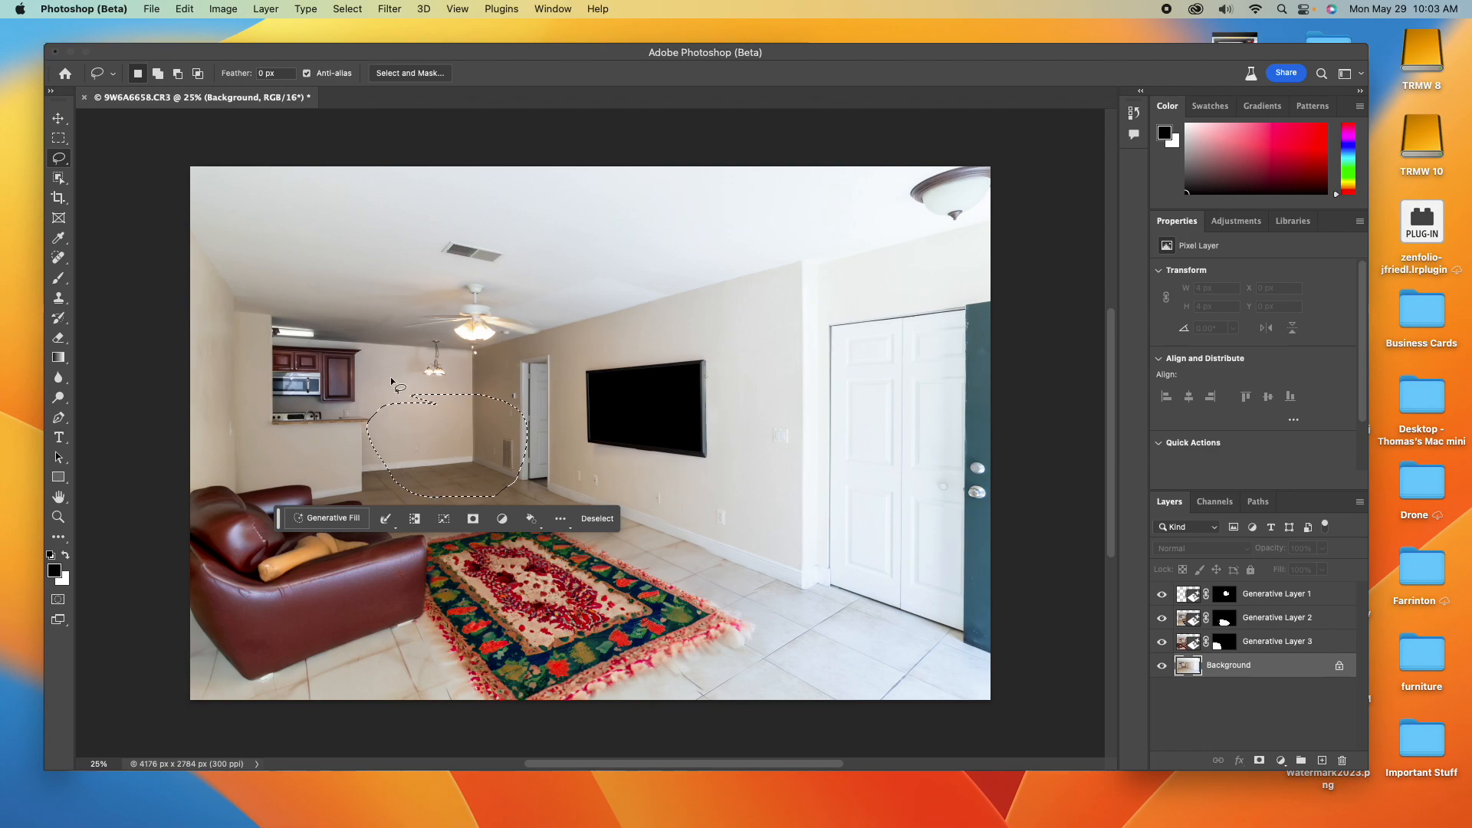
left_click(328, 518)
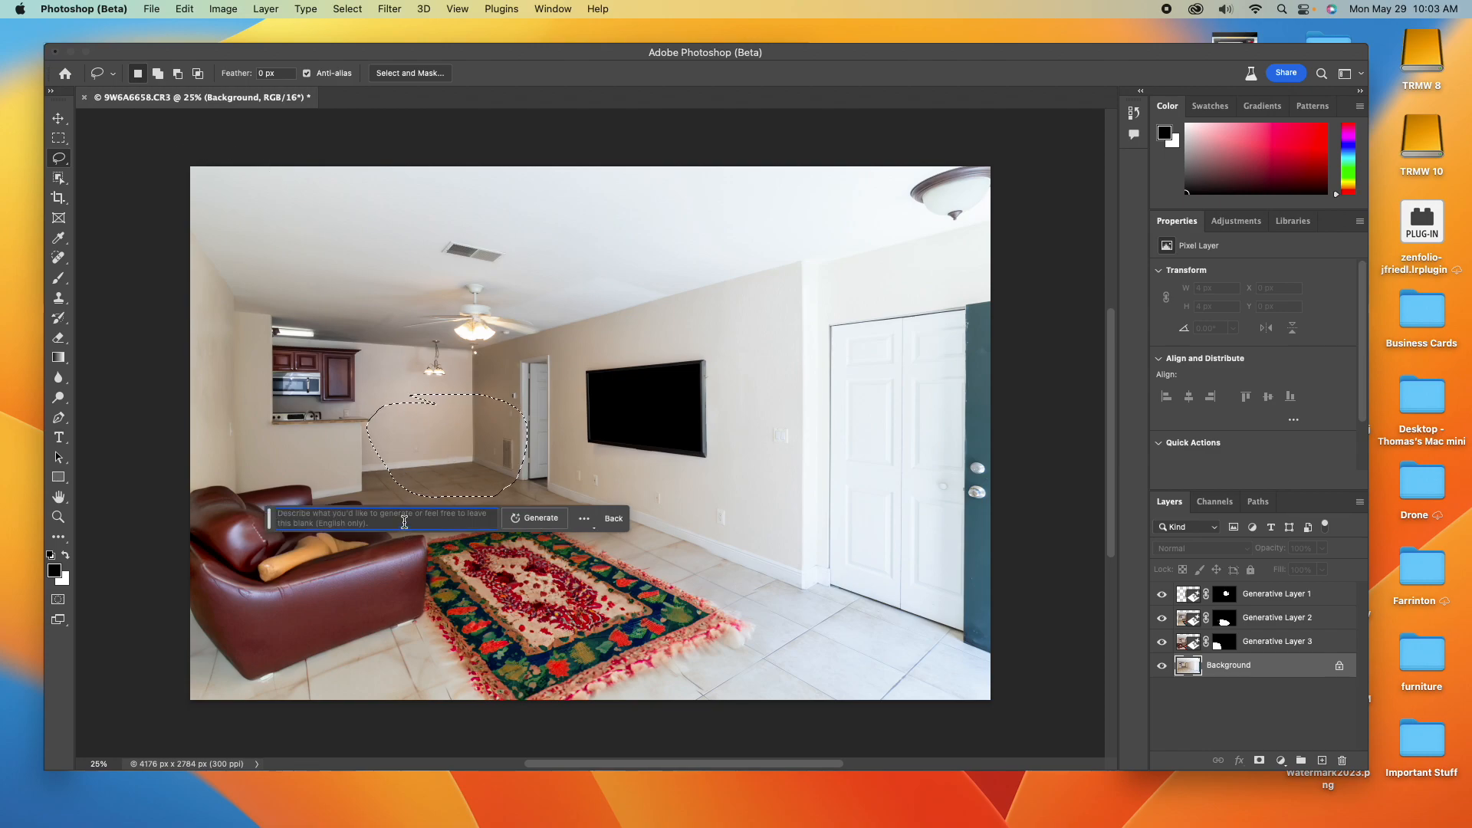
type("kitche")
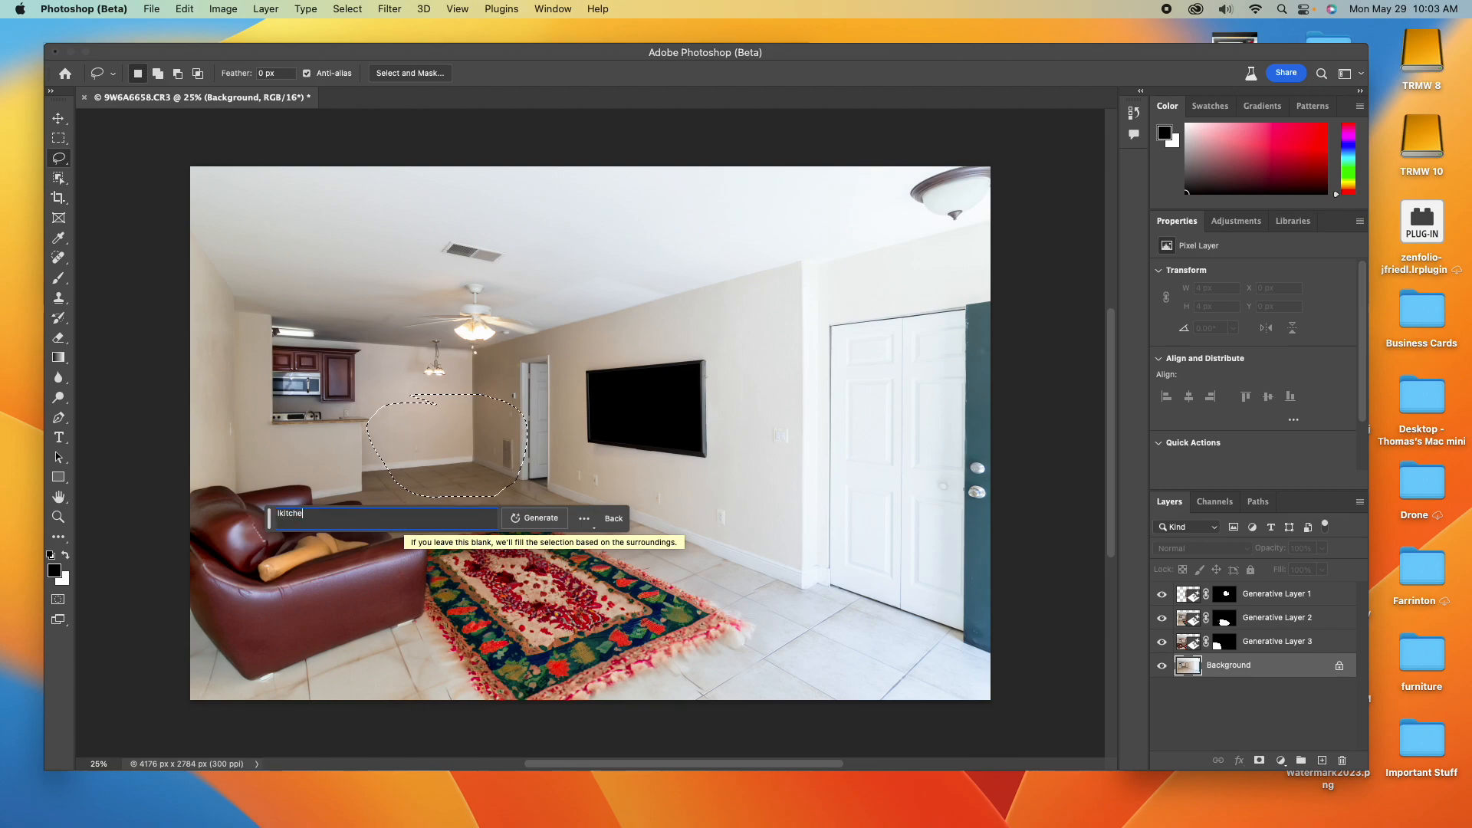
key("BackSpace")
key("BackSpace")
key("BackSpace")
key("BackSpace")
key("BackSpace")
type("Kitchen")
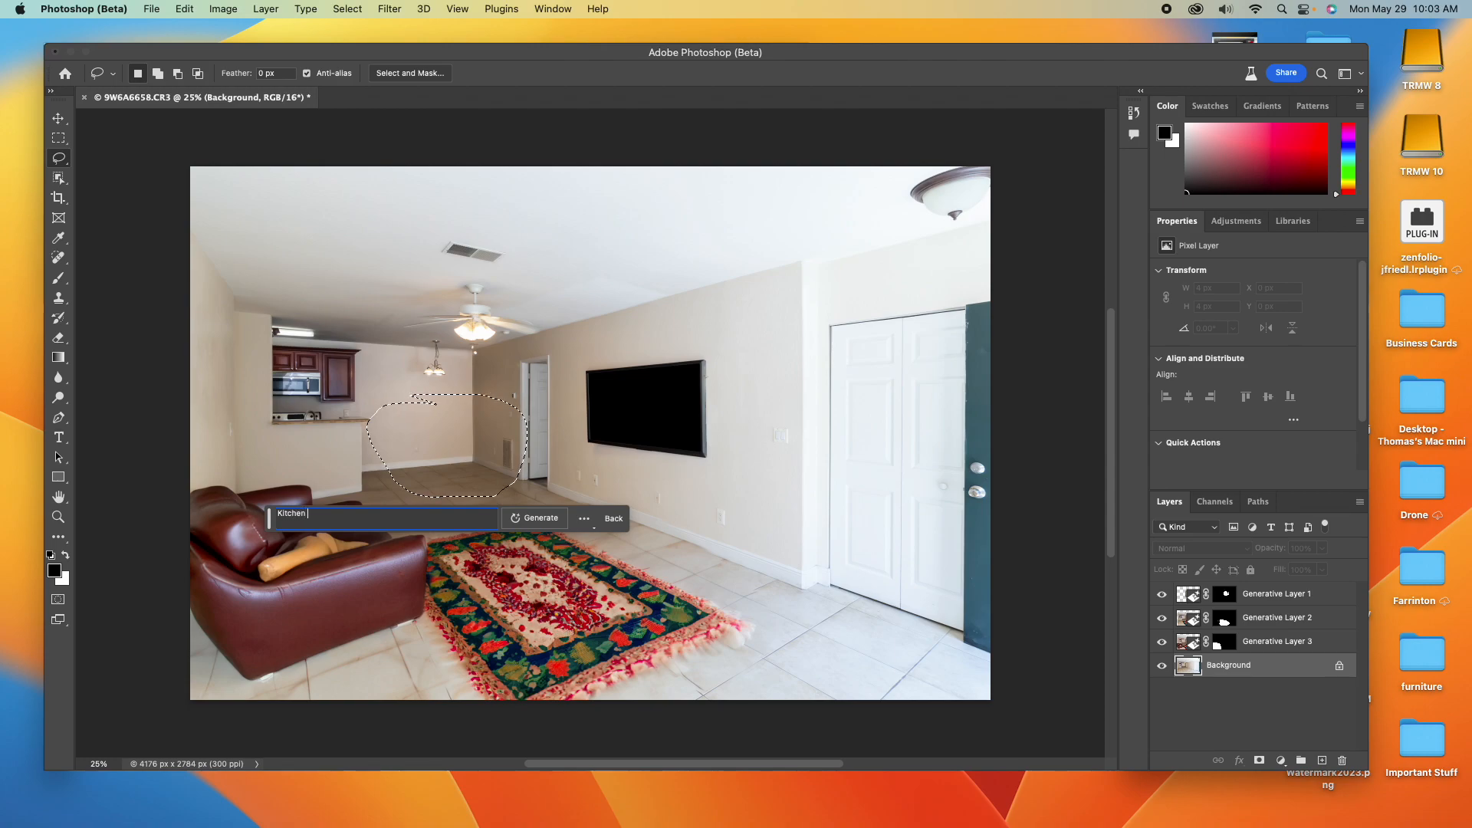
type(" Table")
key("Return")
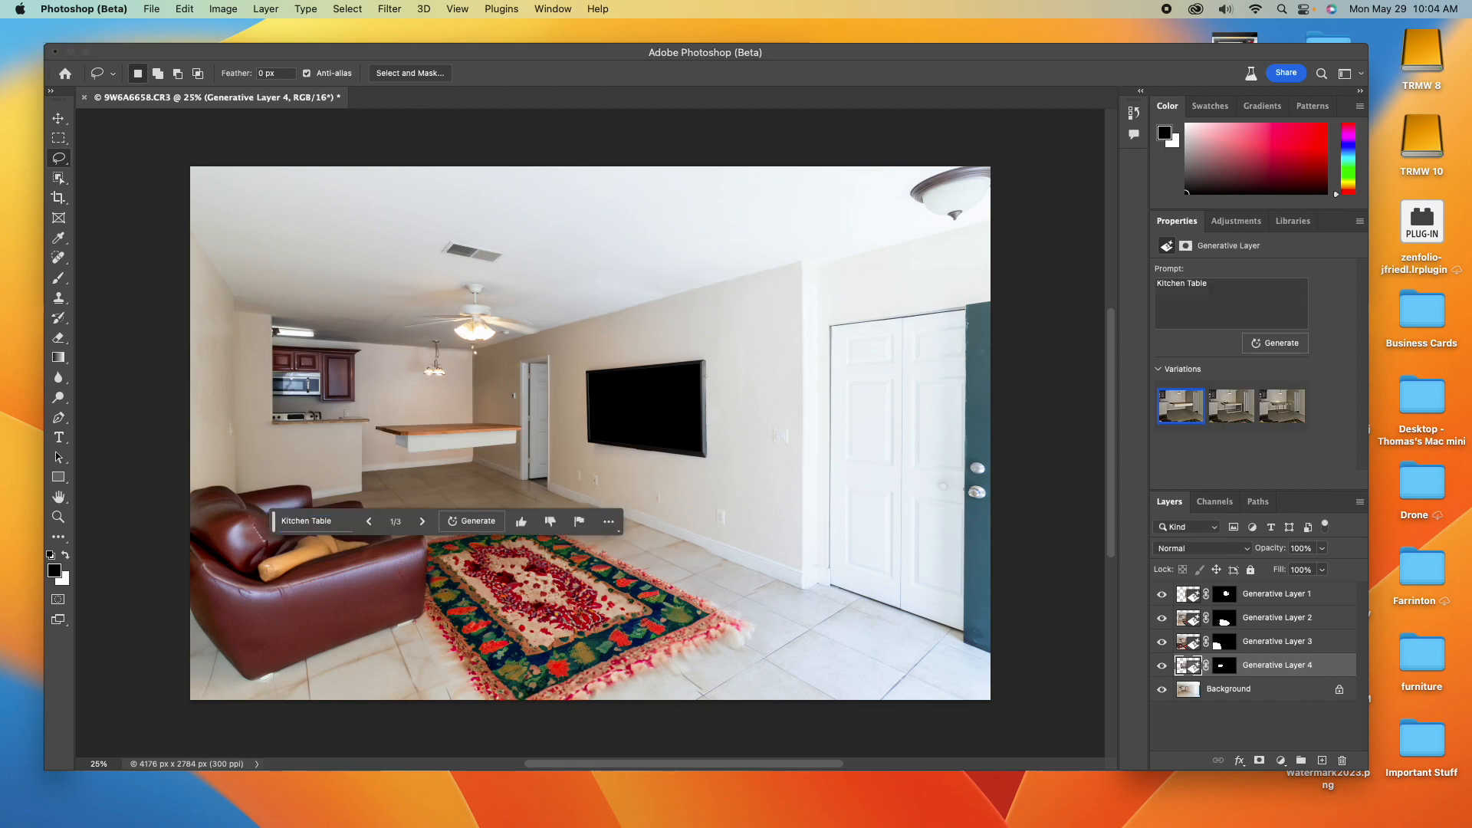
- Review the table variations, regenerate them with the prompt "Kitchen Table with chairs", and keep the third new variation
left_click(1230, 411)
left_click(1281, 410)
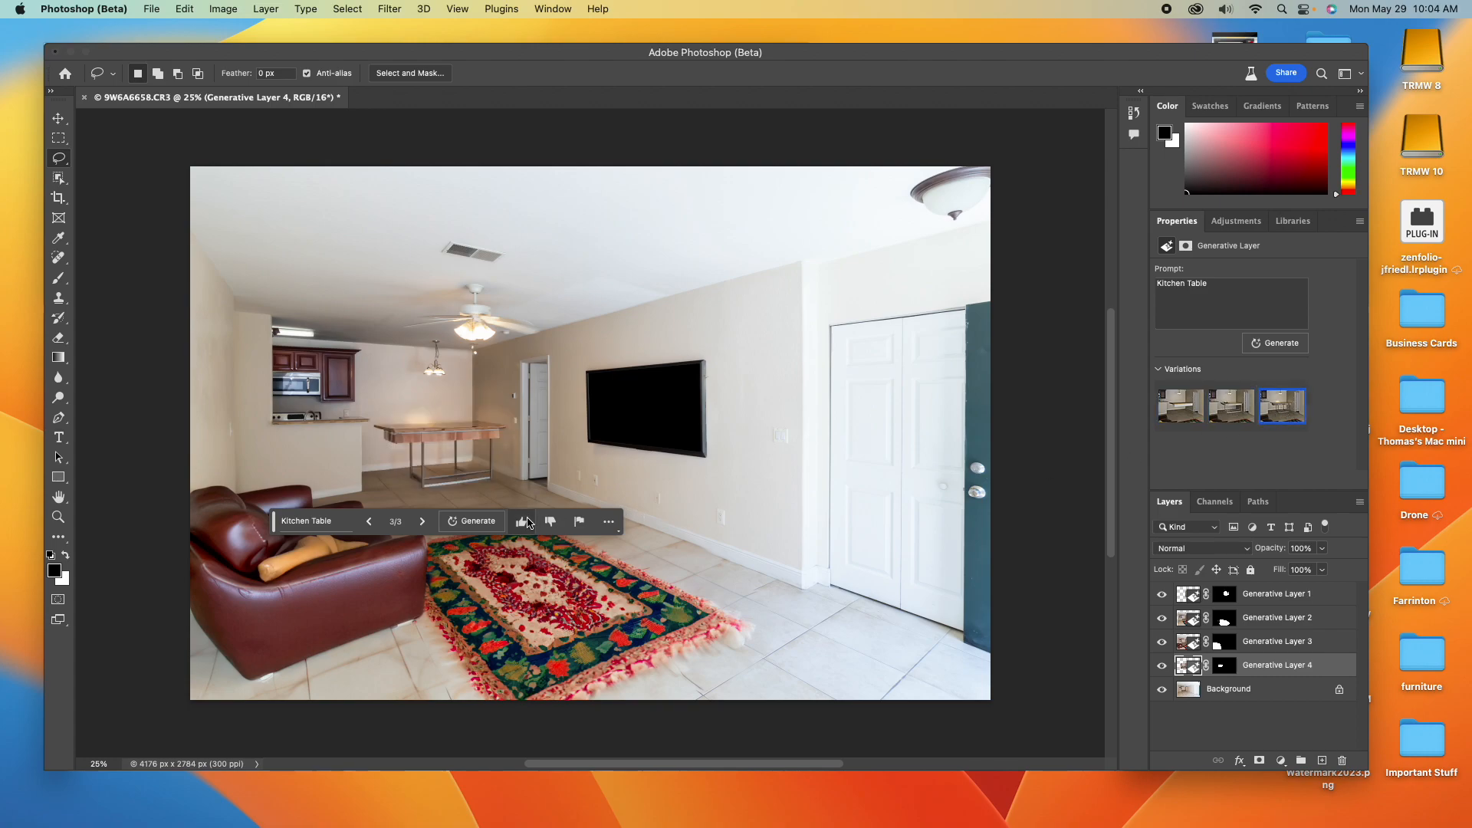
triple_click(1244, 284)
left_click(1252, 286)
left_click(1277, 344)
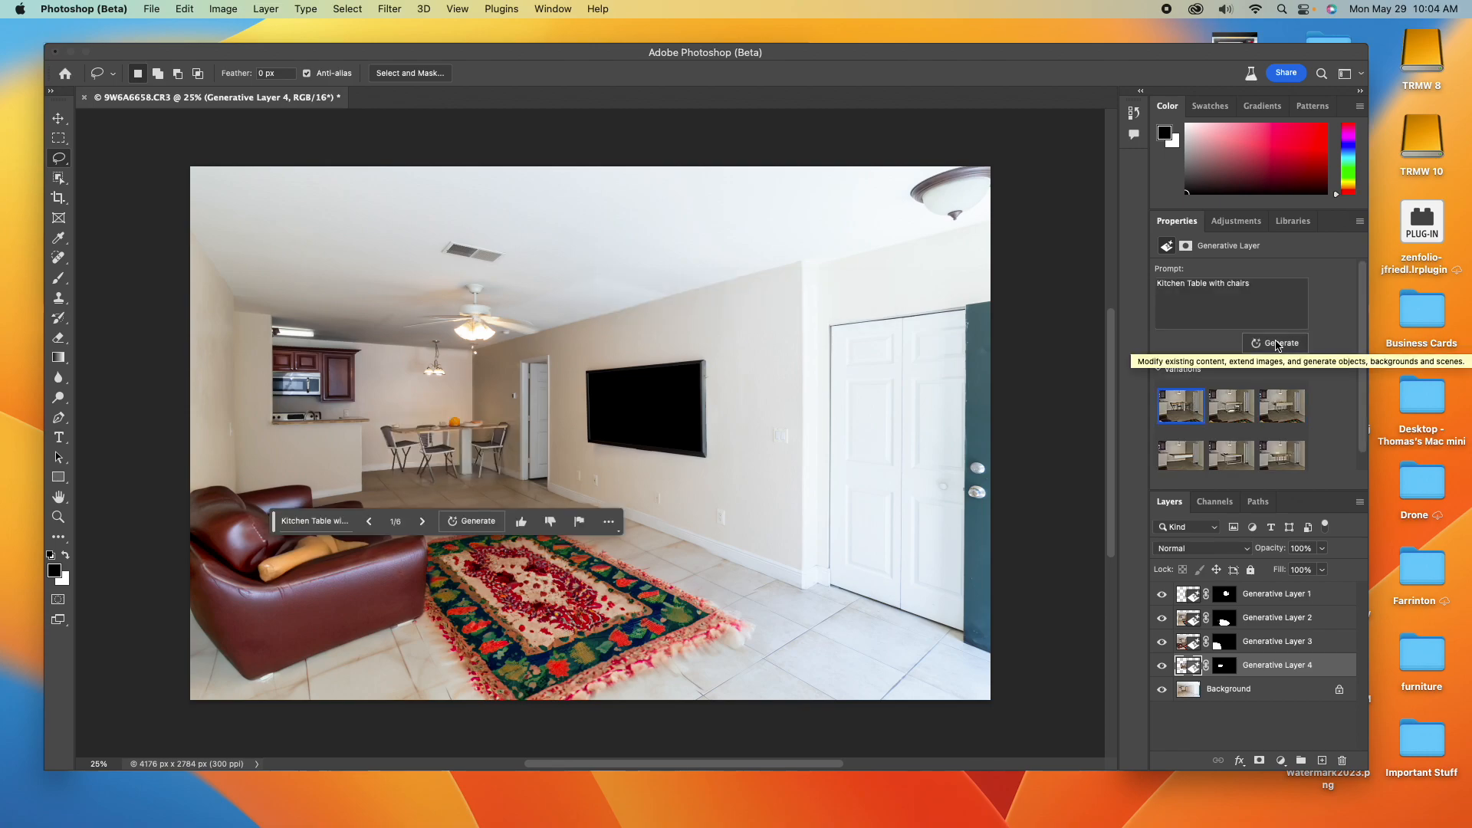
left_click(1235, 413)
left_click(1271, 413)
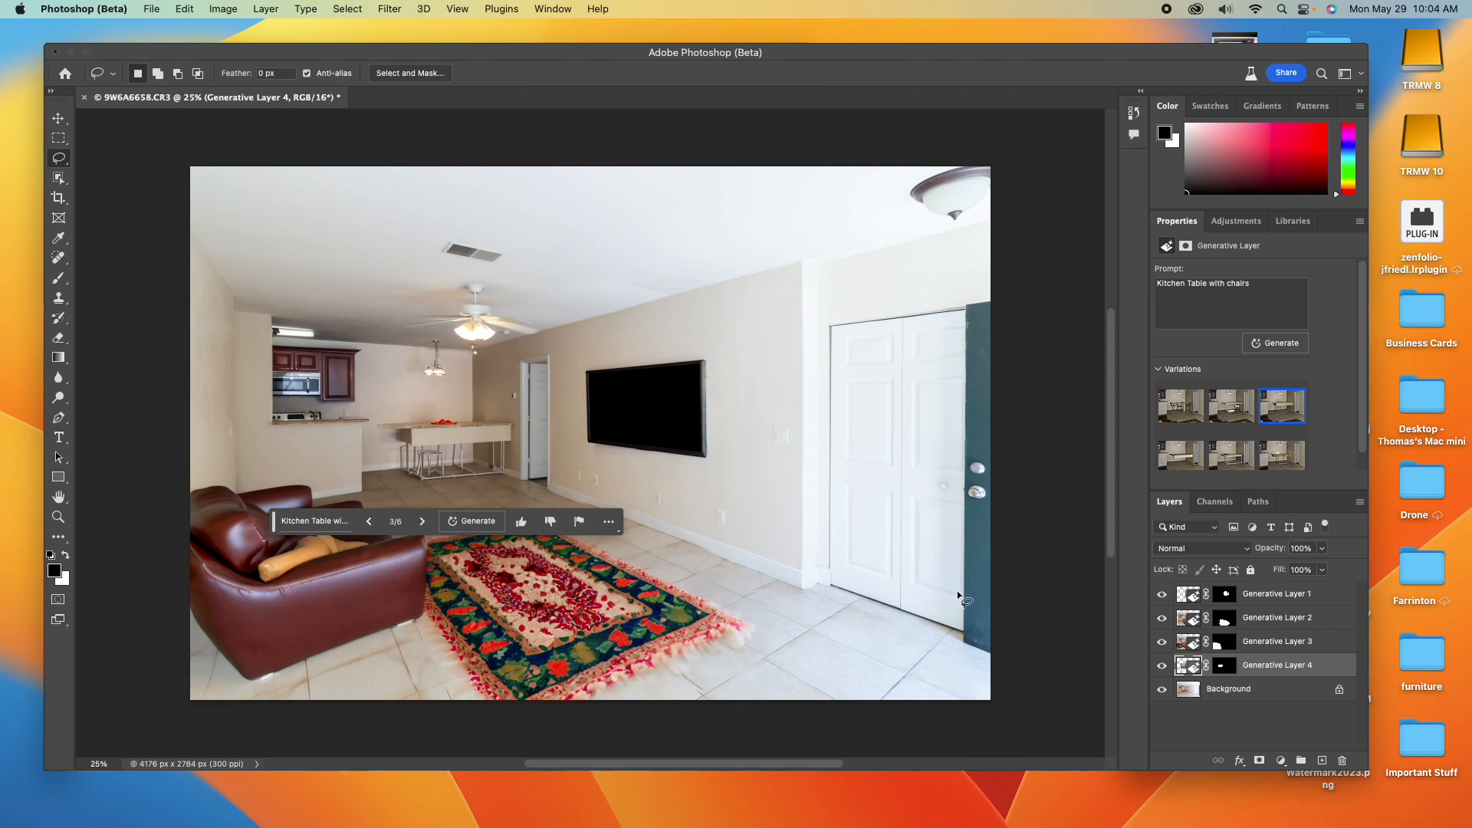
- Toggle the rug layer's visibility repeatedly to compare the room with and without the rug
left_click(1194, 620)
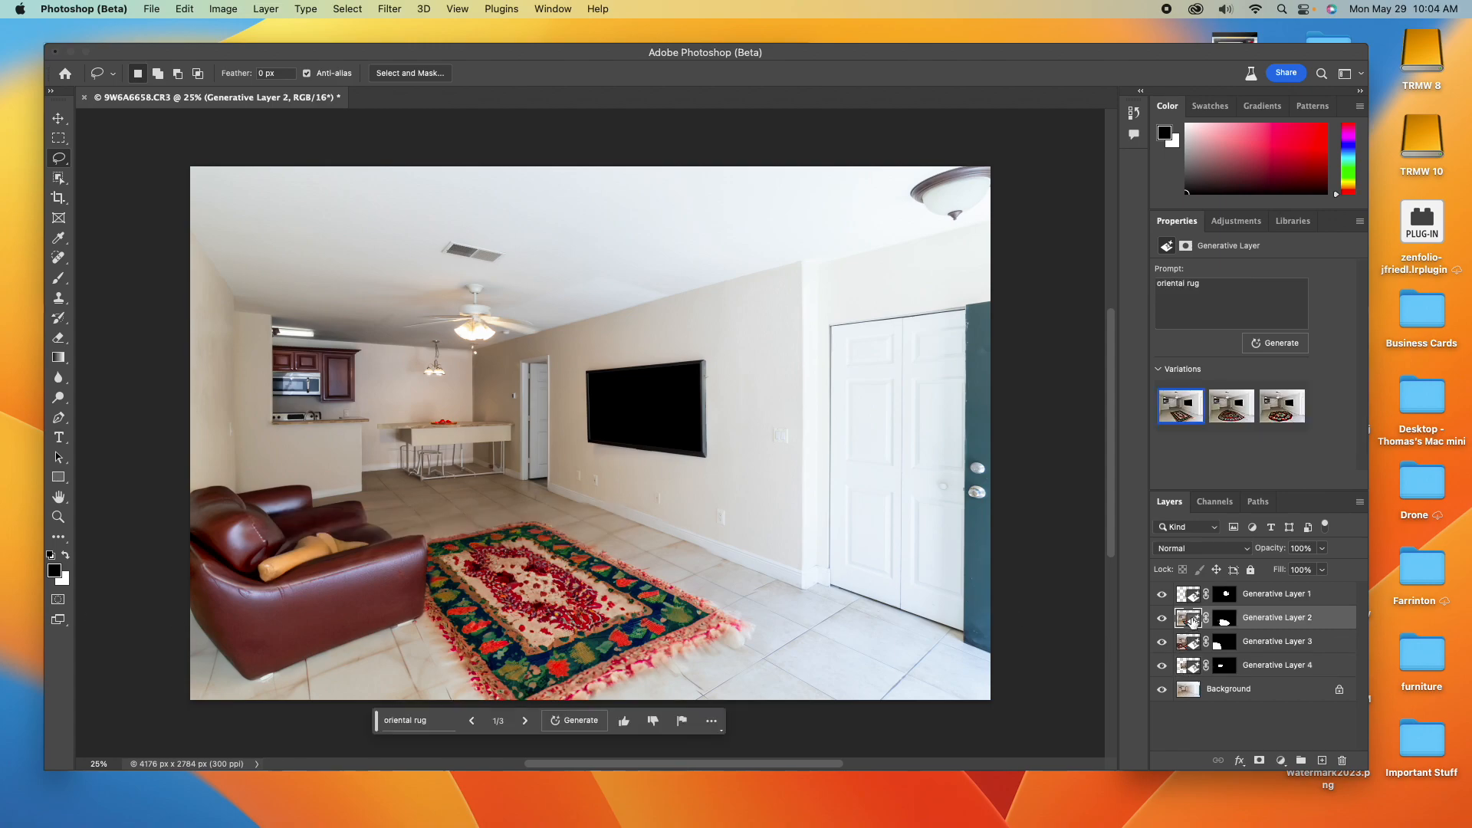
left_click(1163, 619)
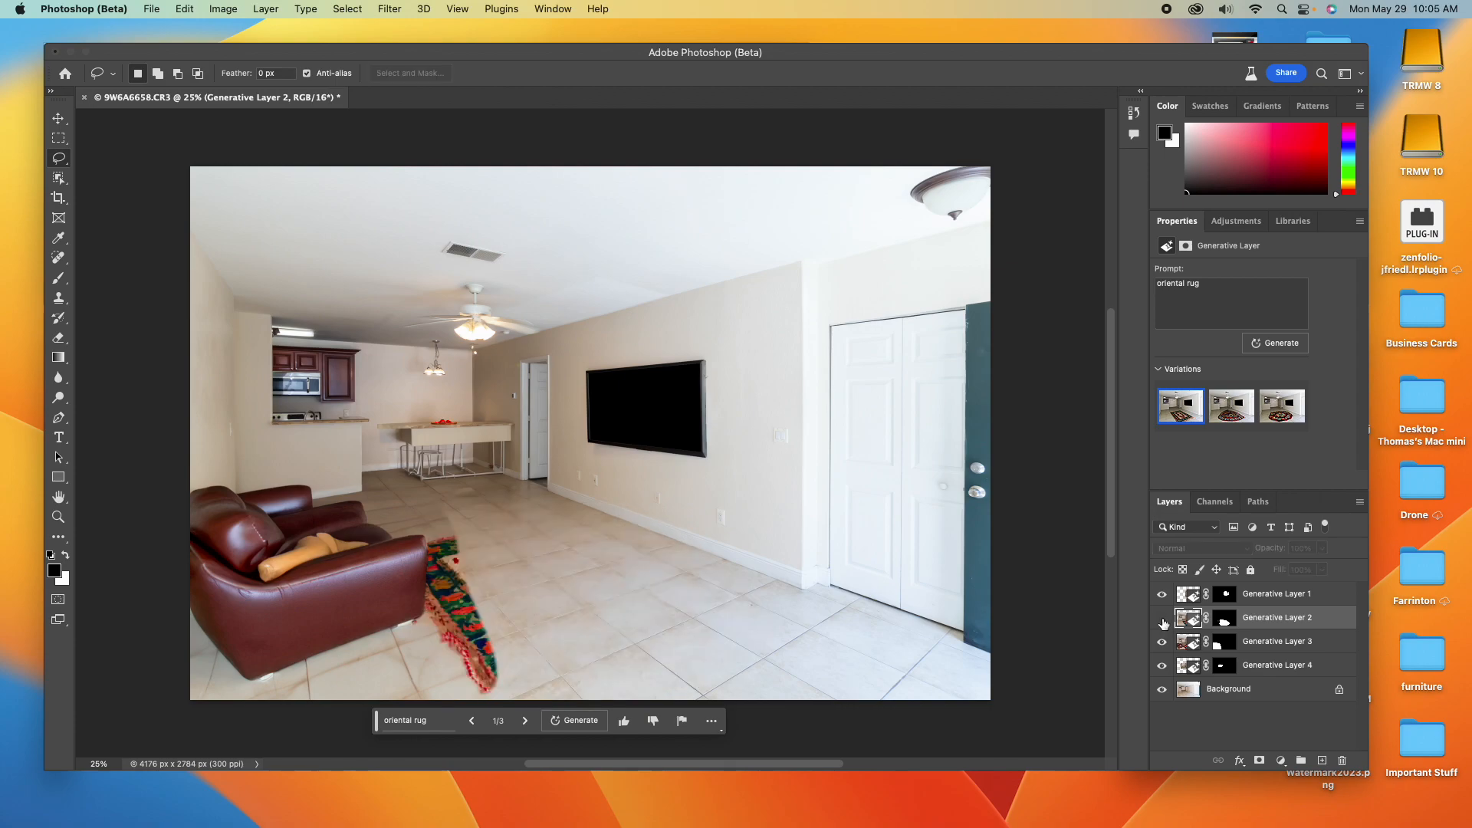
left_click(1163, 620)
left_click(1163, 620)
left_click(1163, 620)
left_click(1163, 620)
left_click(1163, 619)
left_click(1163, 620)
left_click(1162, 620)
left_click(1163, 619)
left_click(1162, 620)
left_click(1162, 620)
left_click(1163, 619)
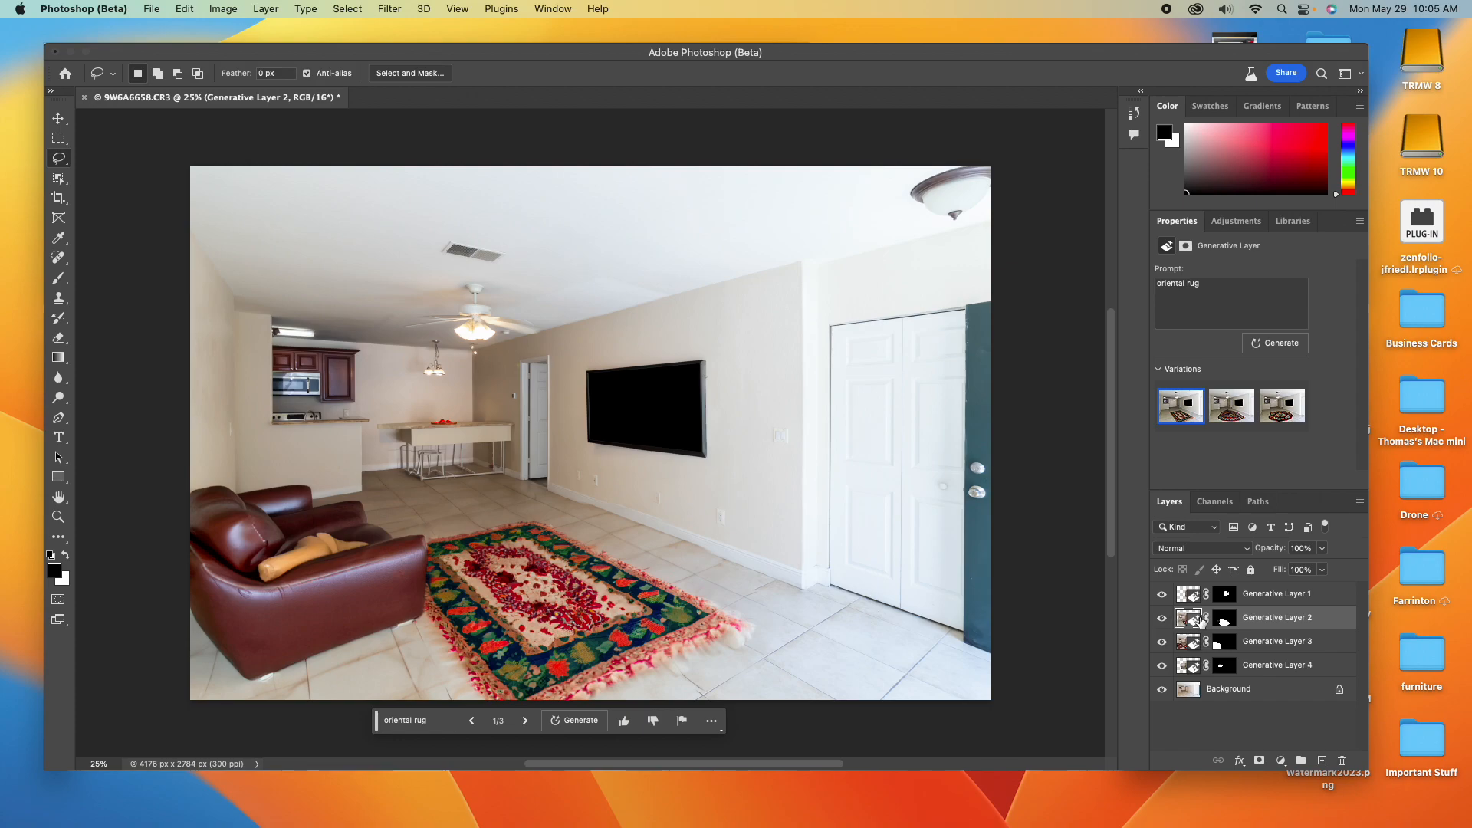
- Regenerate the rug layer with the prompt "rug" and keep the third new variation
left_click_drag(1236, 284, 1130, 285)
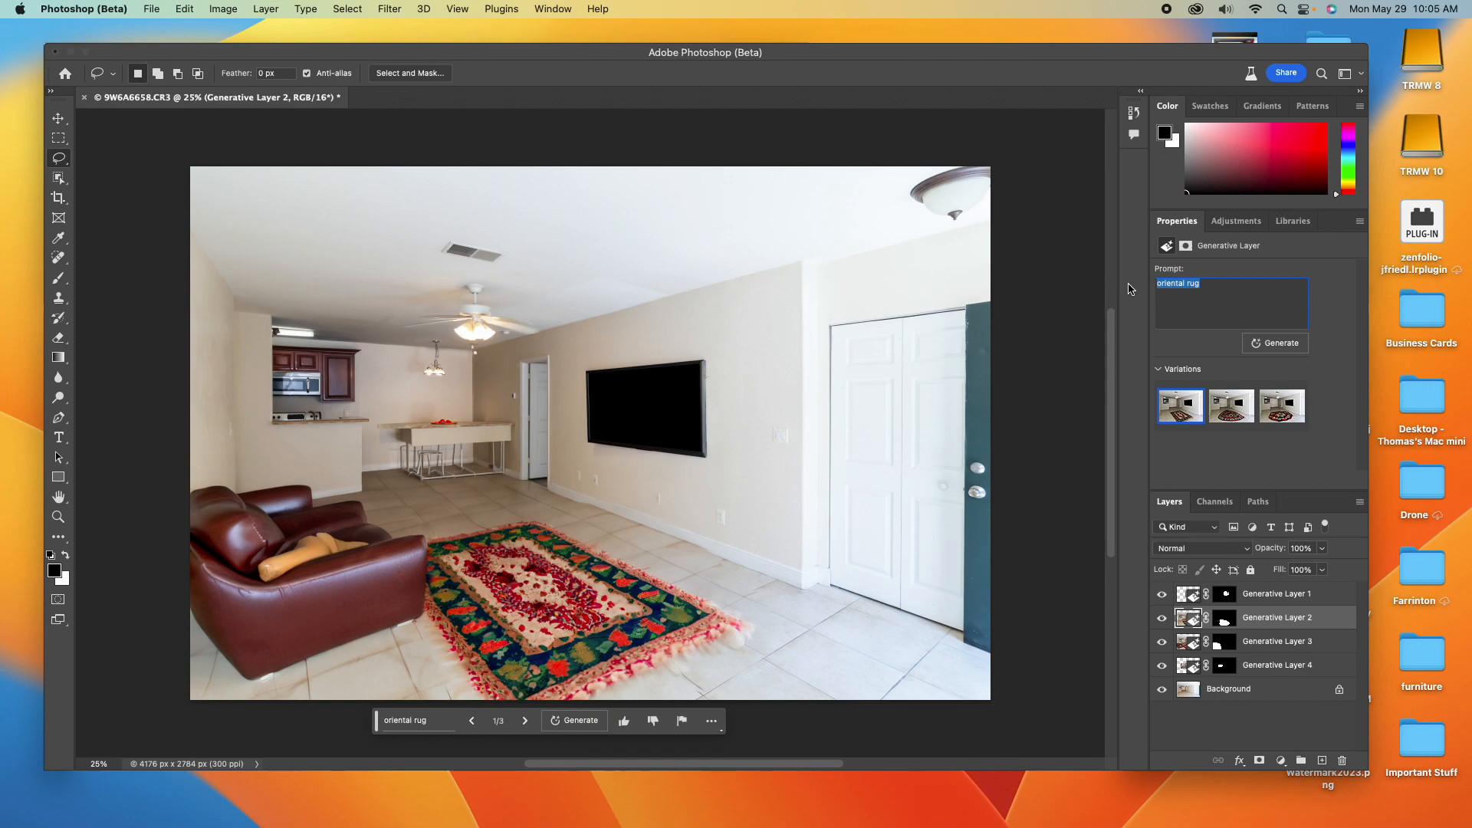
type("f")
left_click(1296, 347)
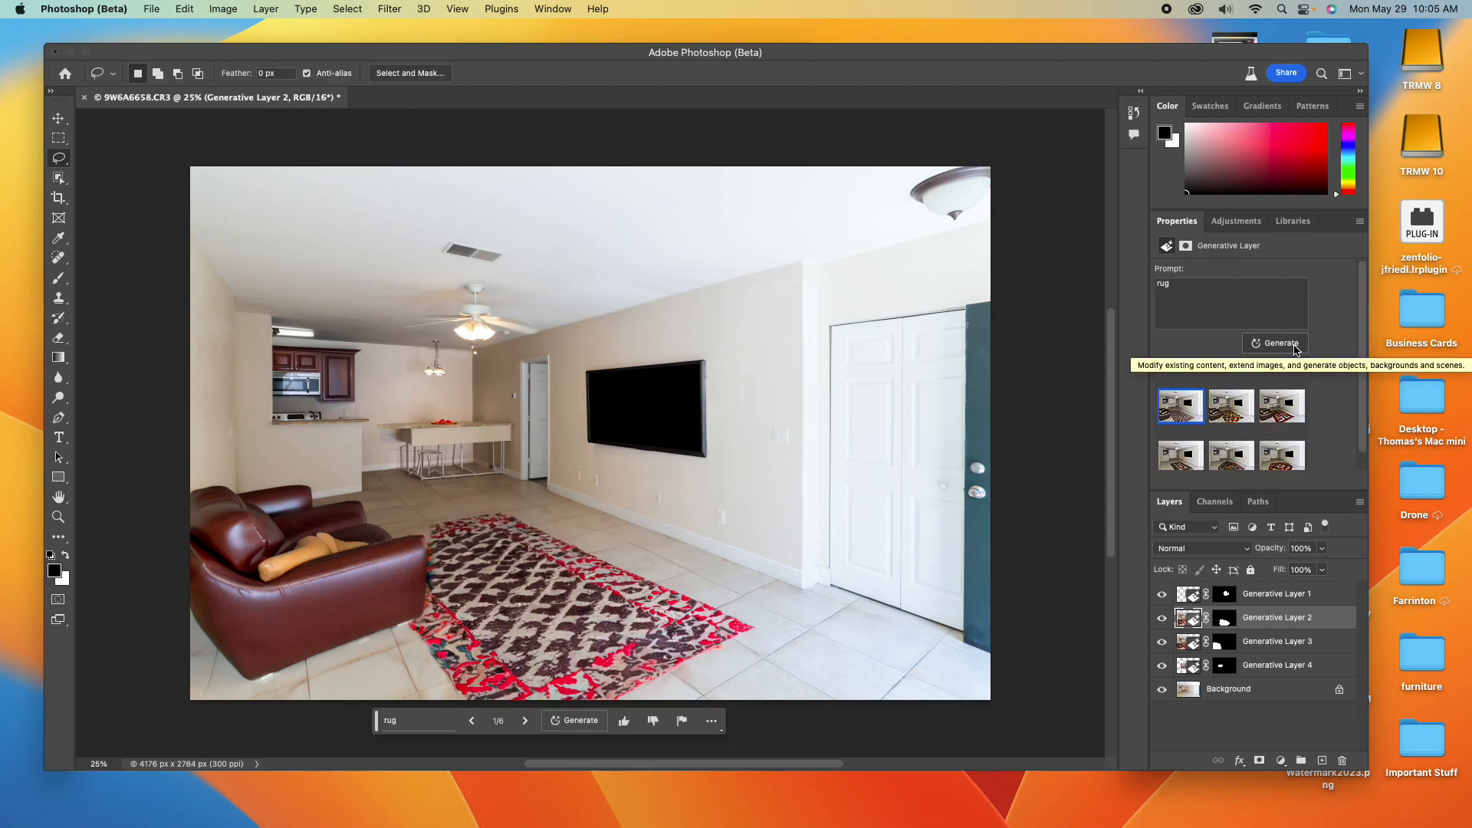
left_click(1253, 412)
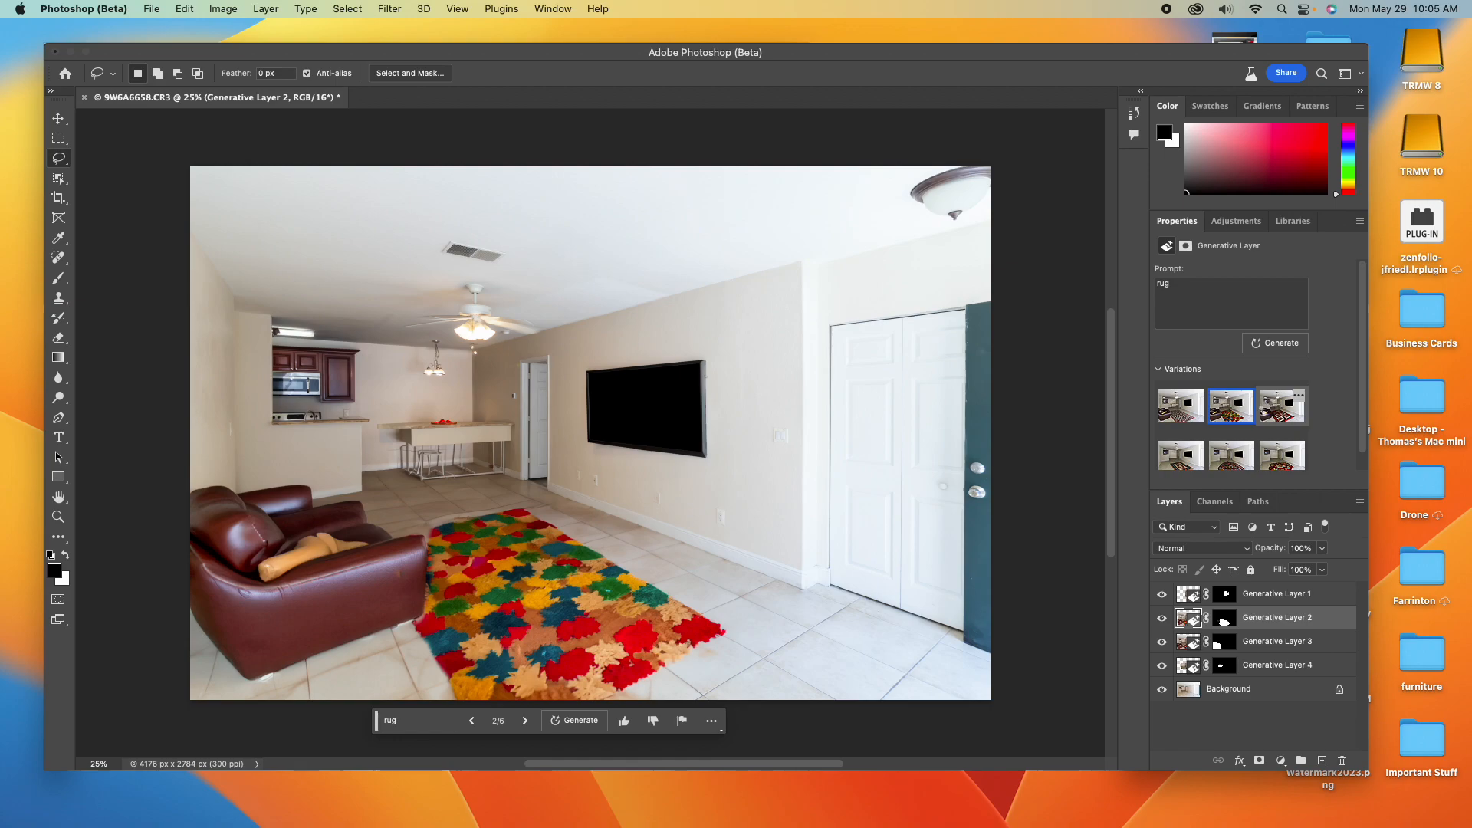
left_click(1269, 413)
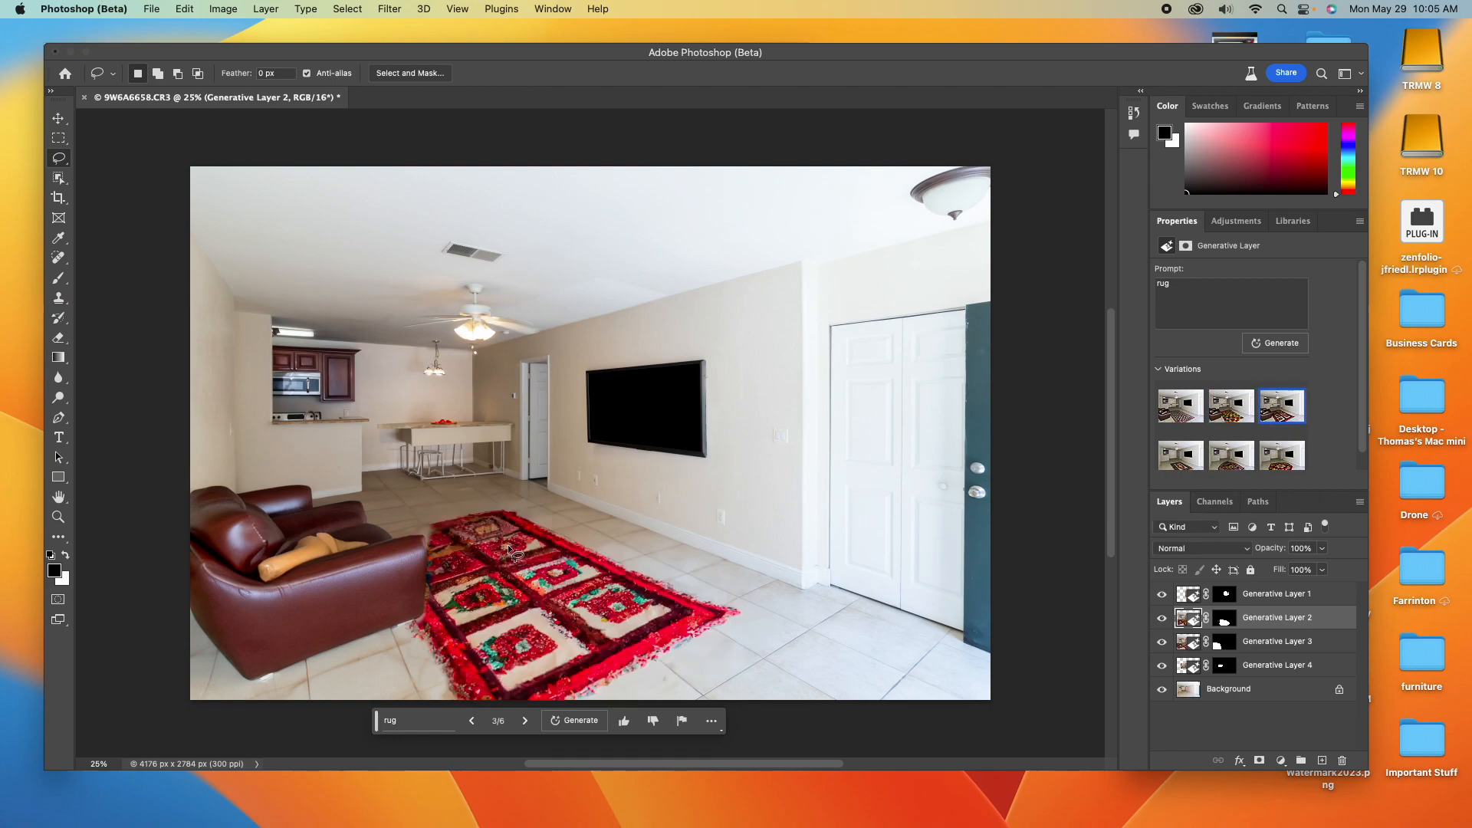
- Paint white on the rug layer's mask beside the couch arm to bring back the rug's hidden far corner
key("b")
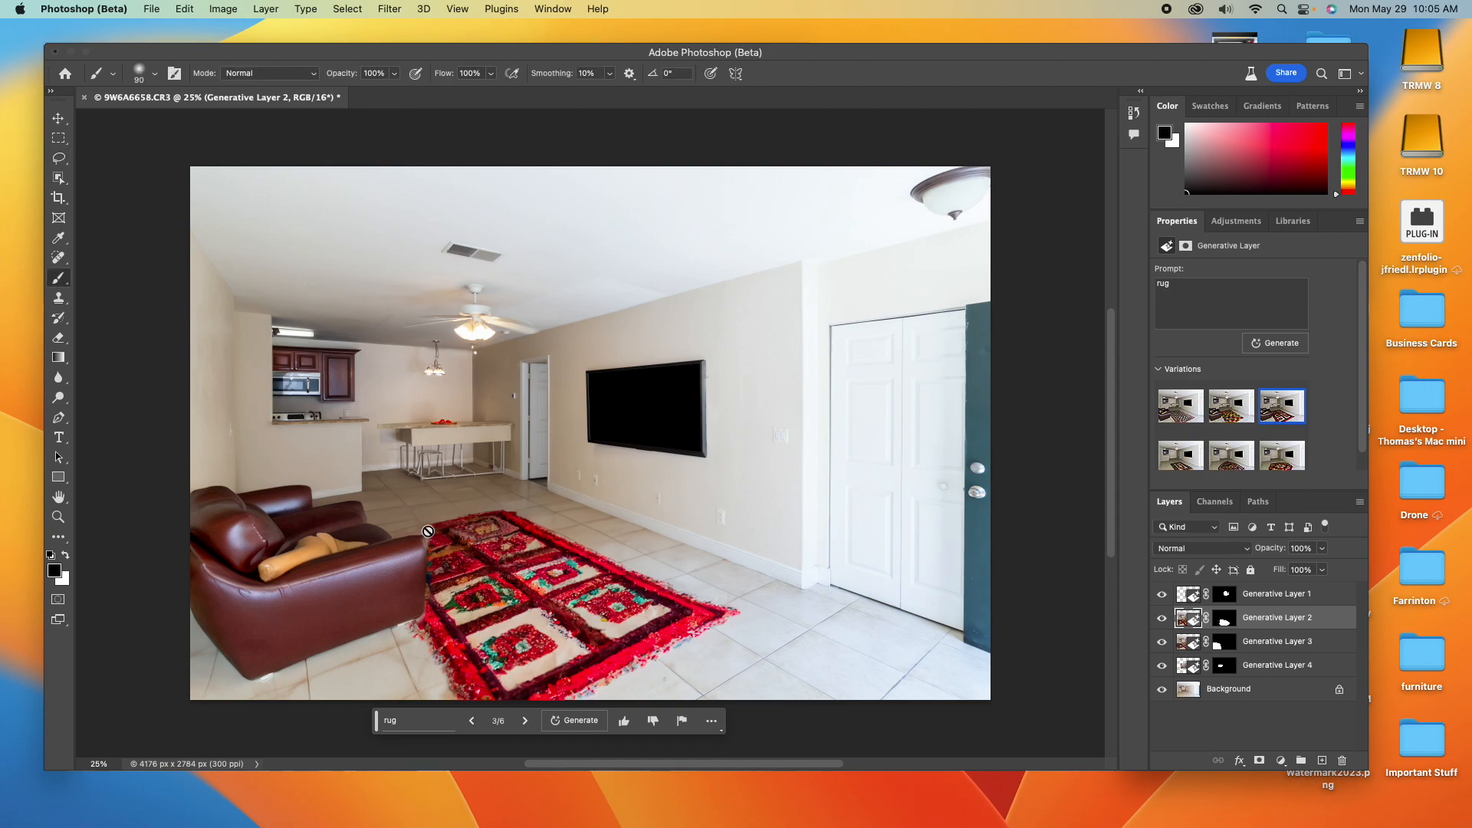
left_click(1224, 618)
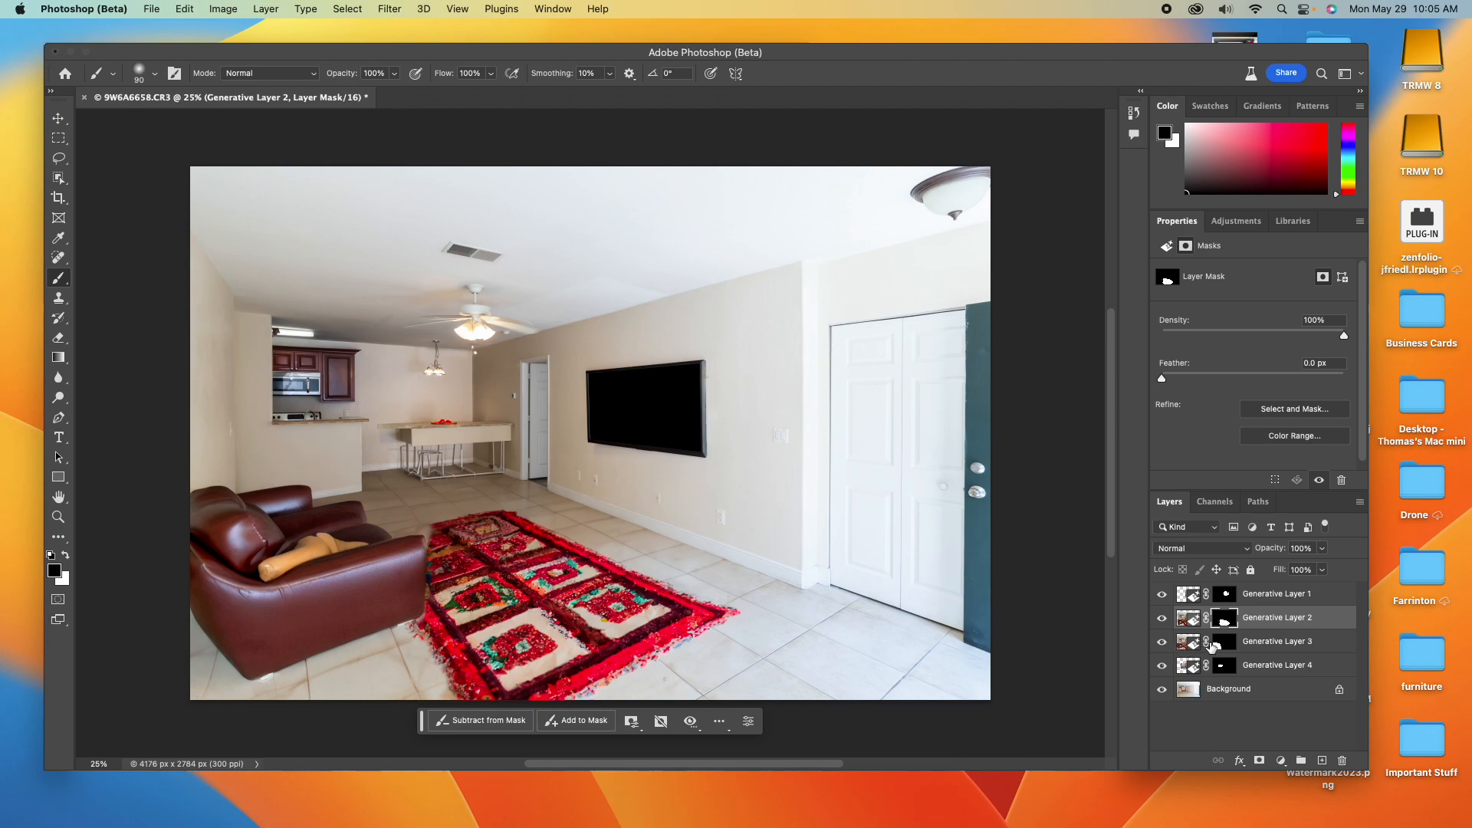
left_click(1227, 642)
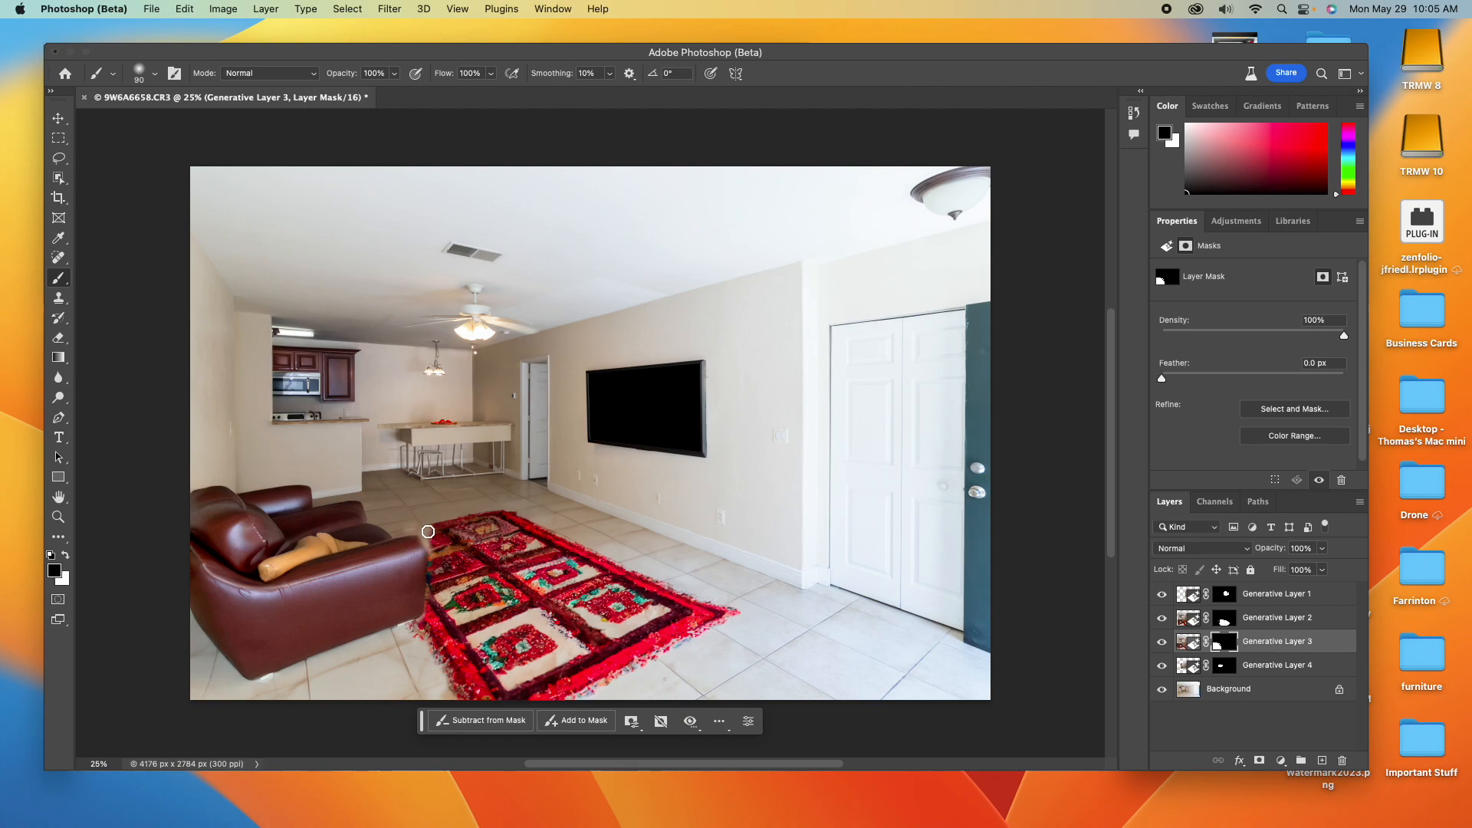
left_click(1225, 621)
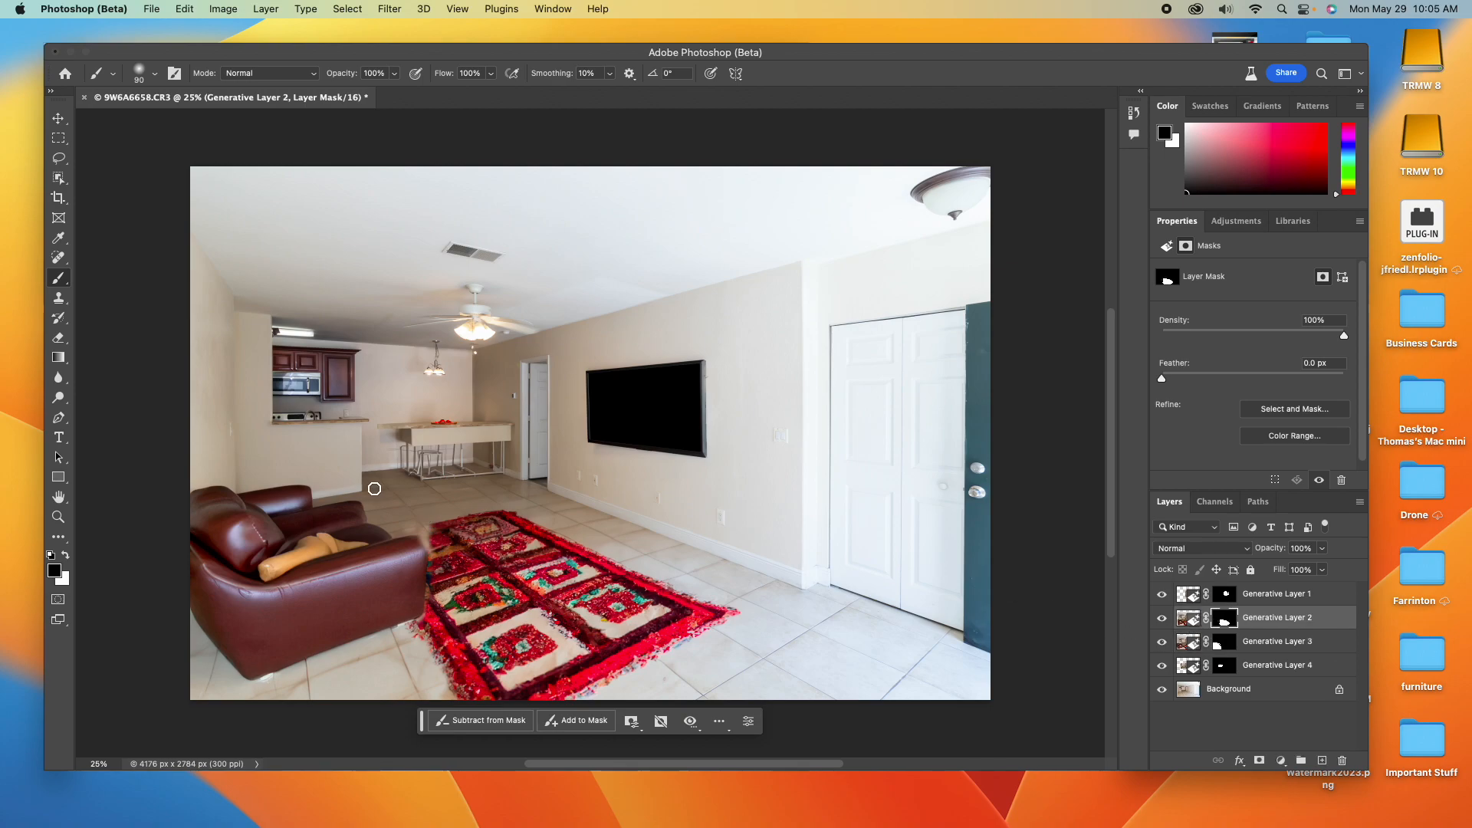
mouse_move(436, 550)
left_mouse_down()
mouse_move(447, 516)
mouse_move(452, 567)
mouse_move(463, 532)
mouse_move(450, 565)
mouse_move(435, 530)
mouse_move(436, 569)
mouse_move(435, 525)
mouse_move(412, 525)
mouse_move(434, 552)
mouse_move(423, 527)
mouse_move(397, 533)
mouse_move(424, 532)
mouse_move(443, 574)
mouse_move(482, 515)
mouse_move(431, 533)
left_mouse_up()
key("x")
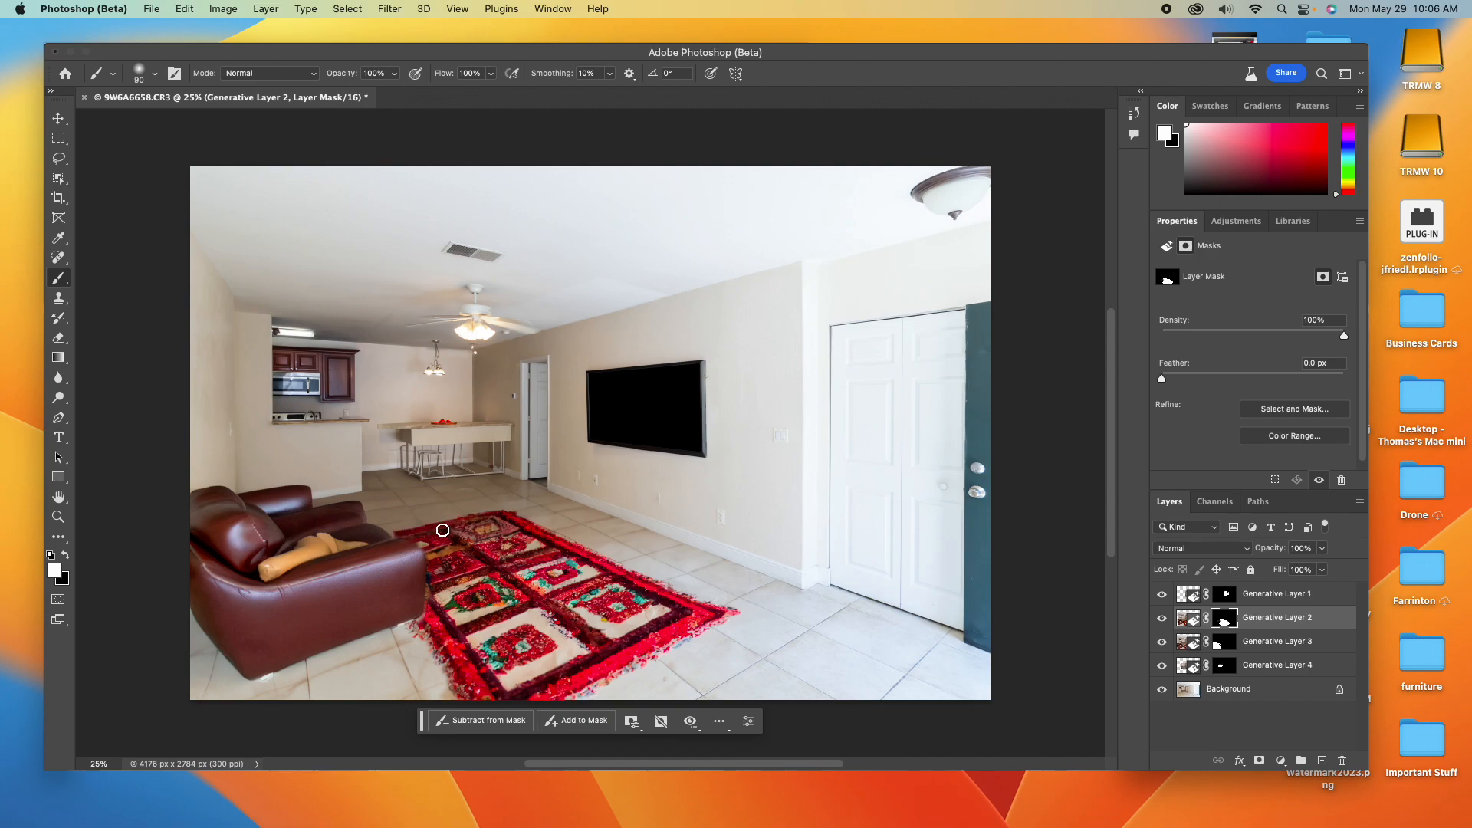